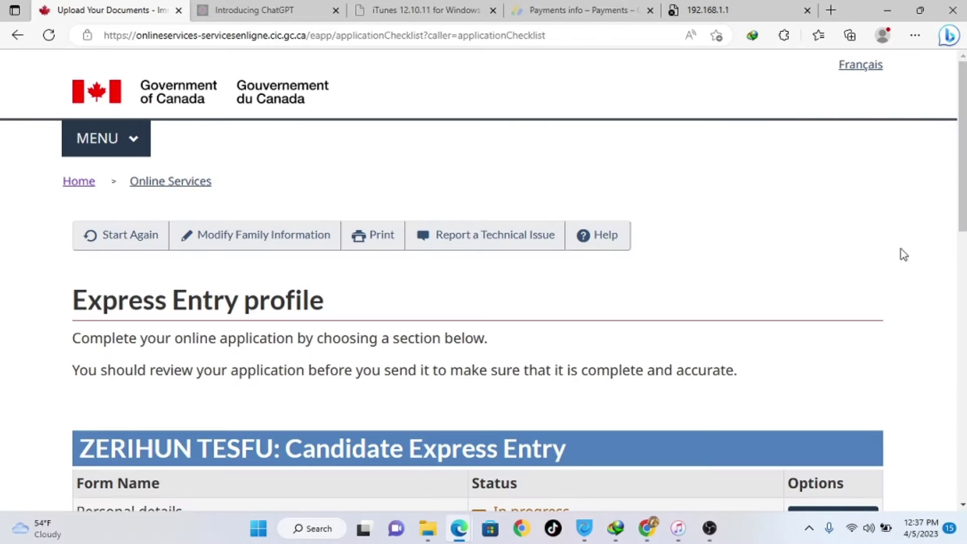
# - Scroll down the profile checklist to the in-progress Personal details form
pyautogui.scroll(-5, 651, 258)
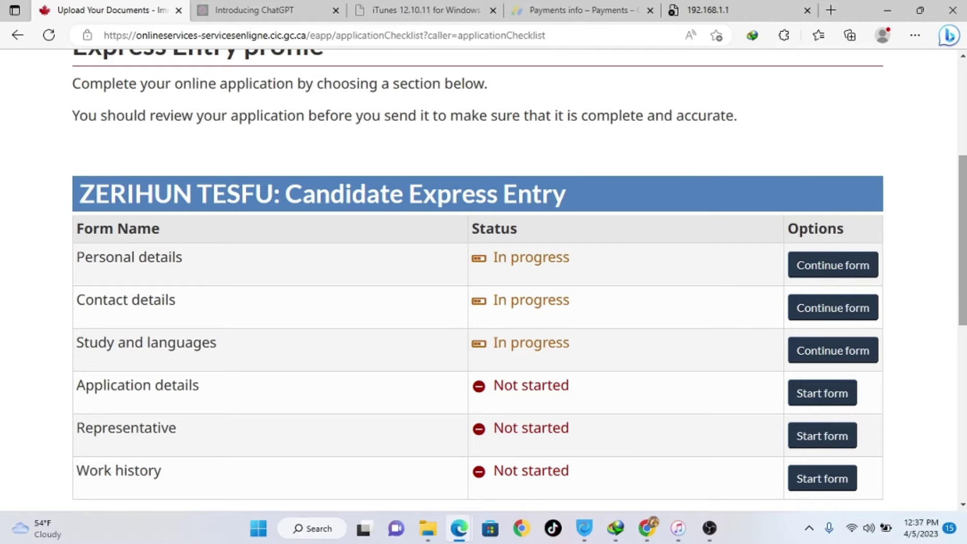
pyautogui.scroll(-1, 962, 242)
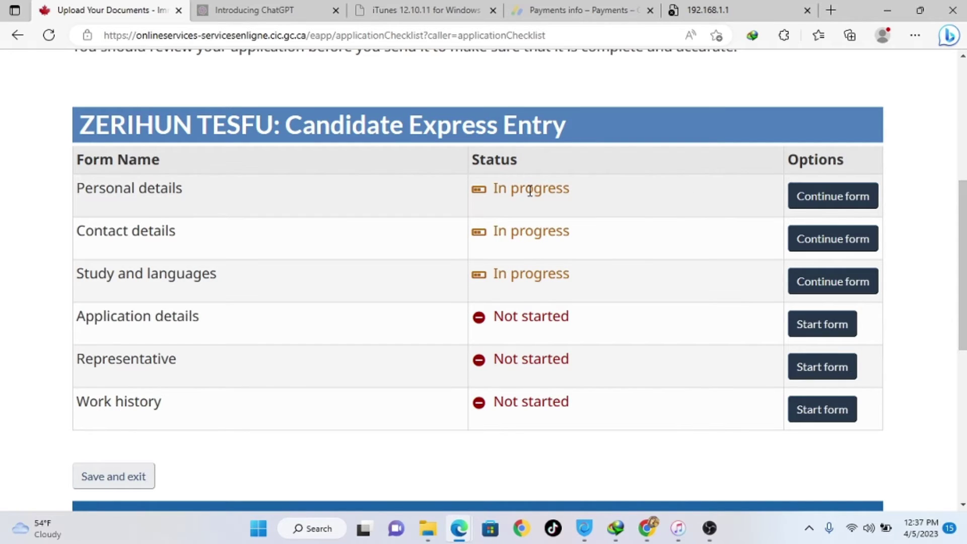
# - Resume Personal details and advance past the filled Names section to Personal description
pyautogui.click(832, 200)
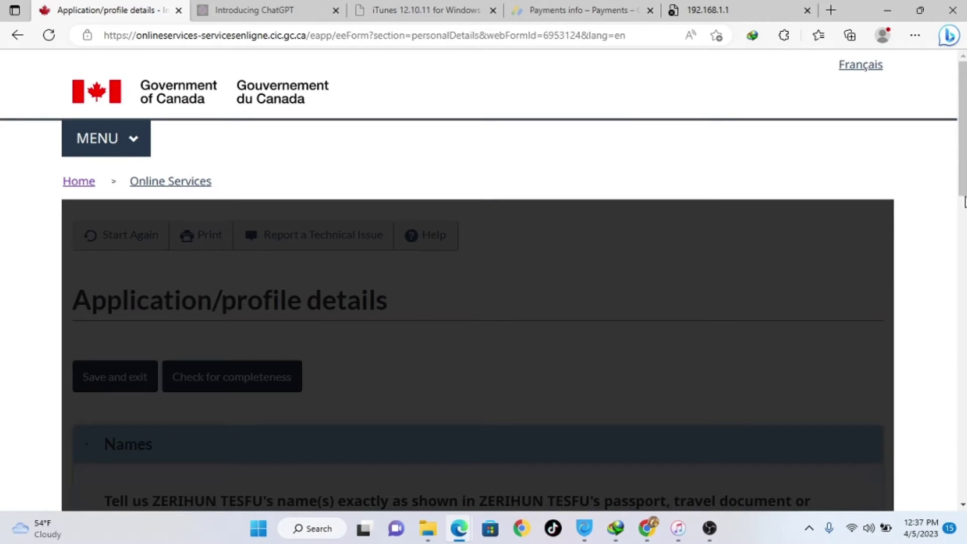
pyautogui.scroll(-5, 965, 201)
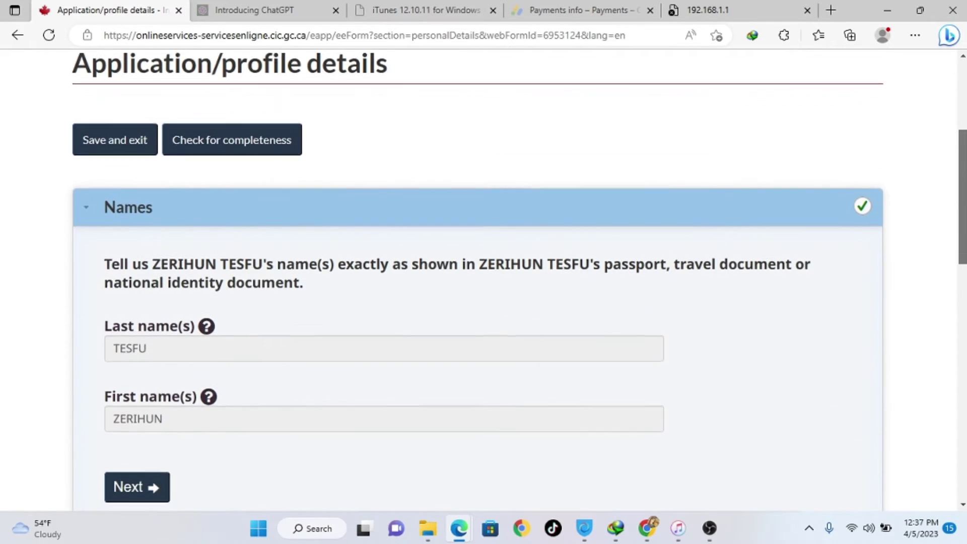
pyautogui.scroll(-3, 954, 255)
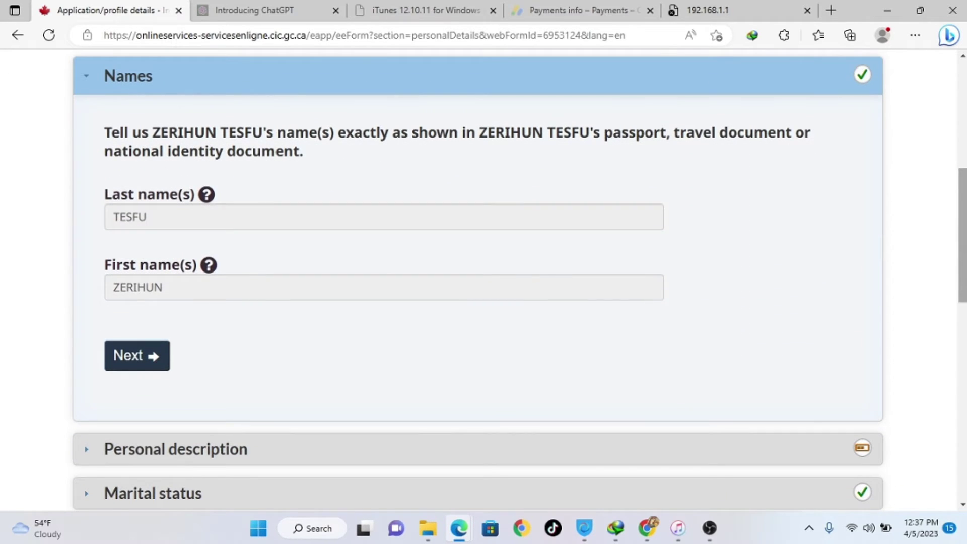
pyautogui.scroll(-2, 962, 237)
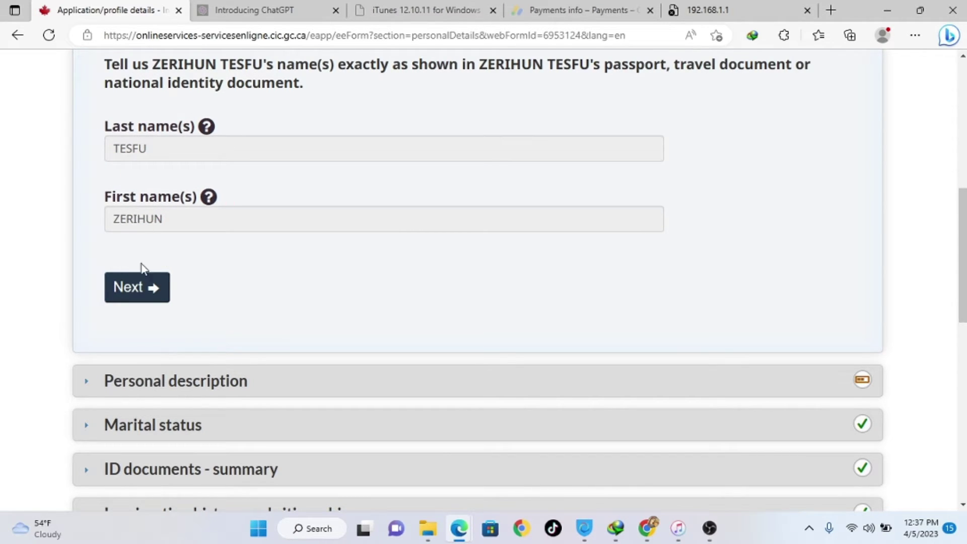
pyautogui.click(140, 289)
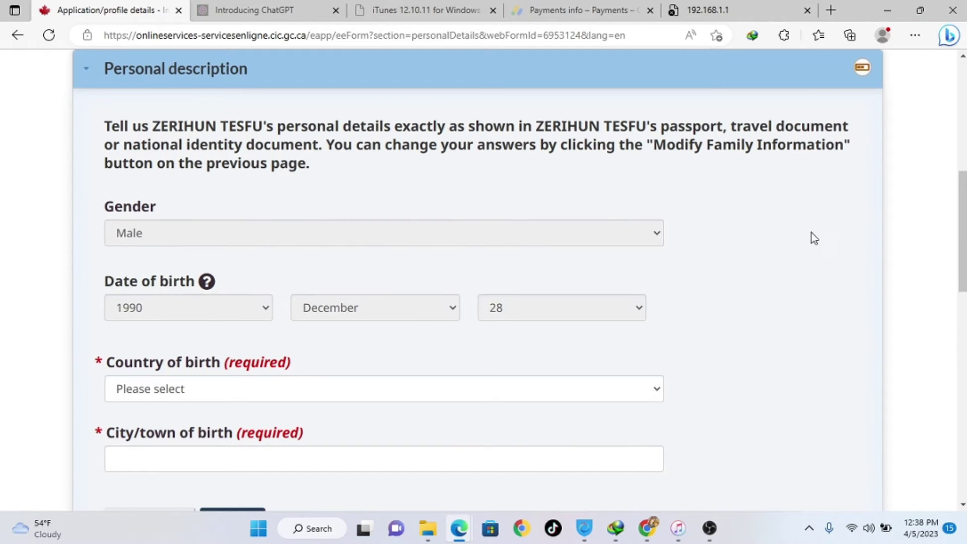
# - Set country of birth to Ethiopia, city to ADDIS ABABA, and advance past Marital status
pyautogui.scroll(-1, 962, 232)
pyautogui.scroll(-2, 954, 247)
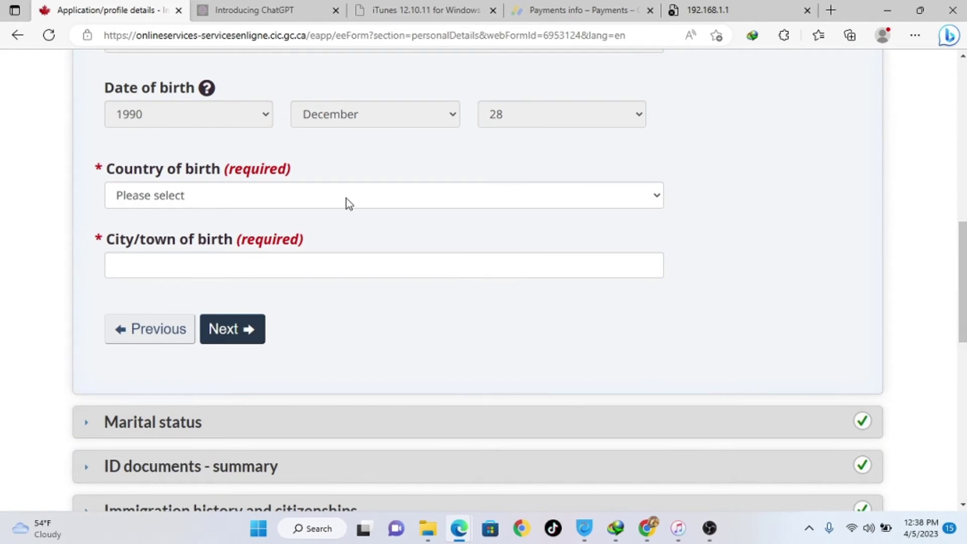
pyautogui.click(141, 198)
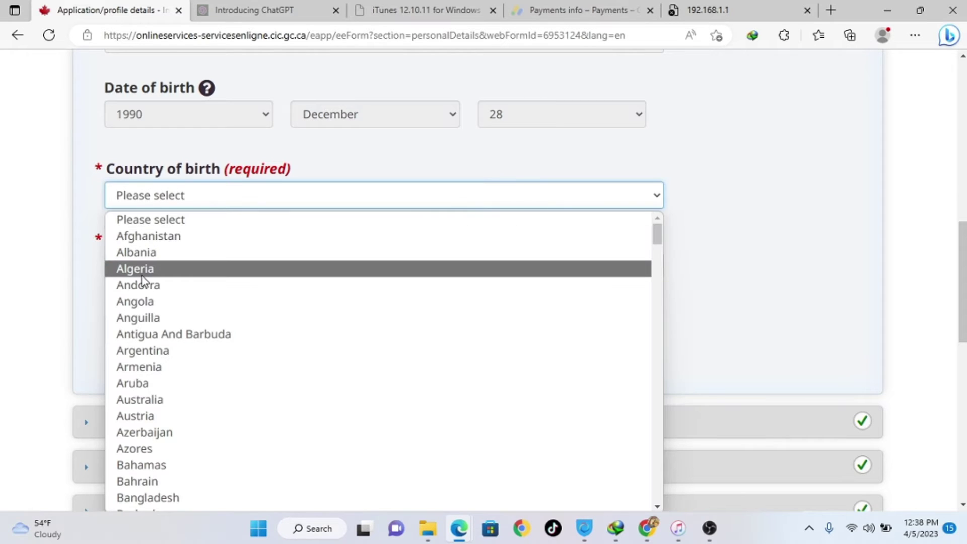
pyautogui.write('eth')
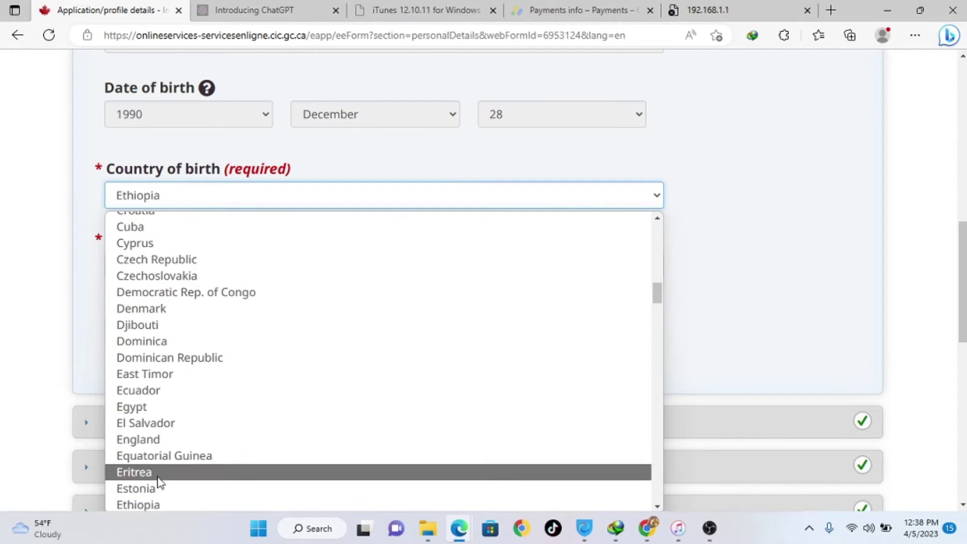
pyautogui.click(143, 505)
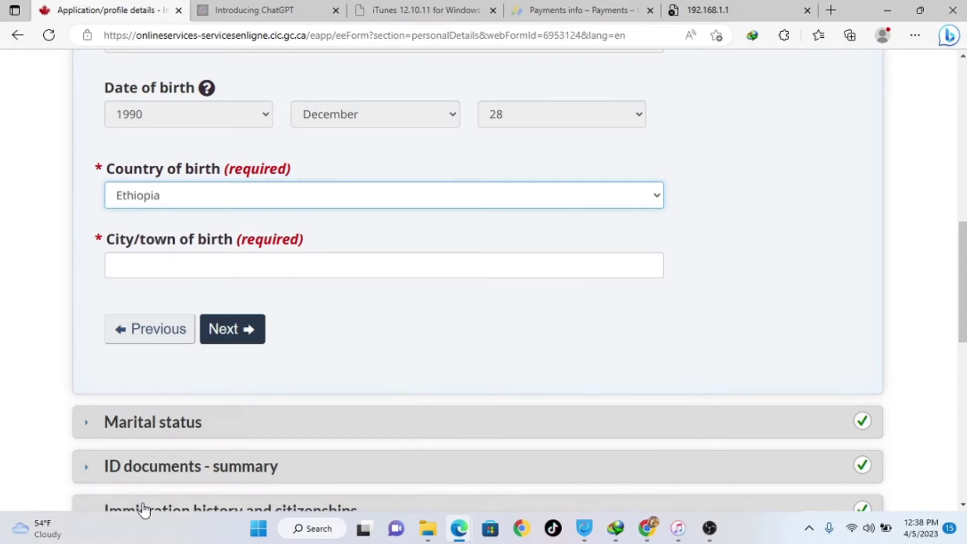
pyautogui.click(152, 268)
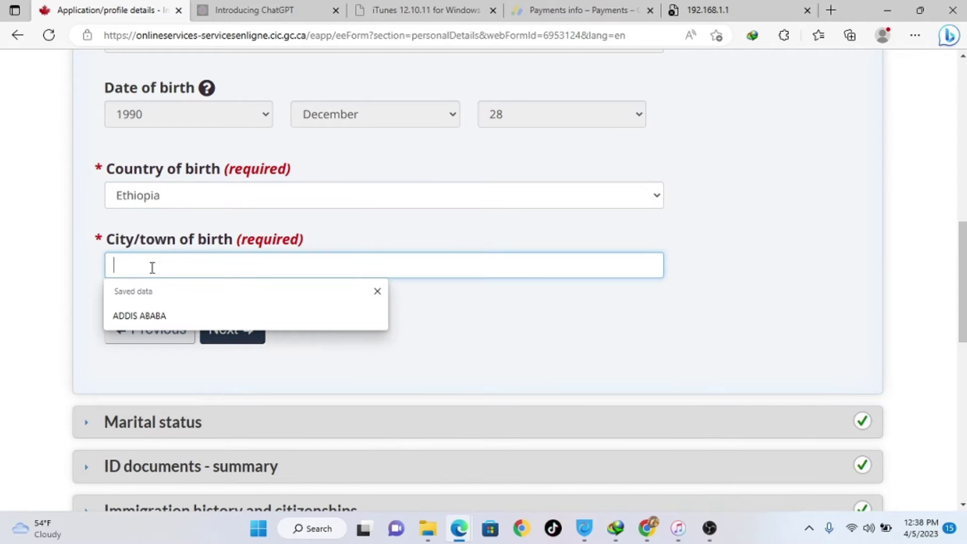
pyautogui.click(136, 316)
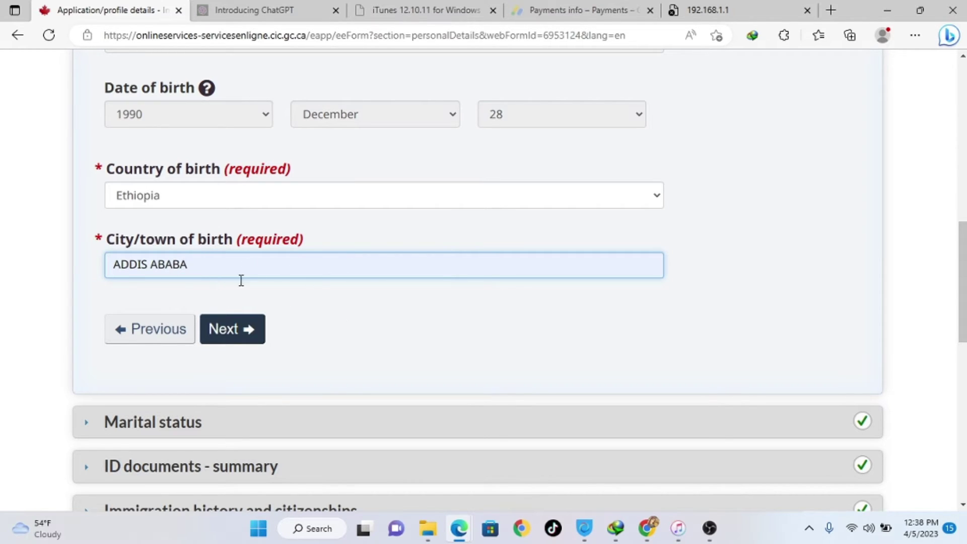
pyautogui.click(235, 336)
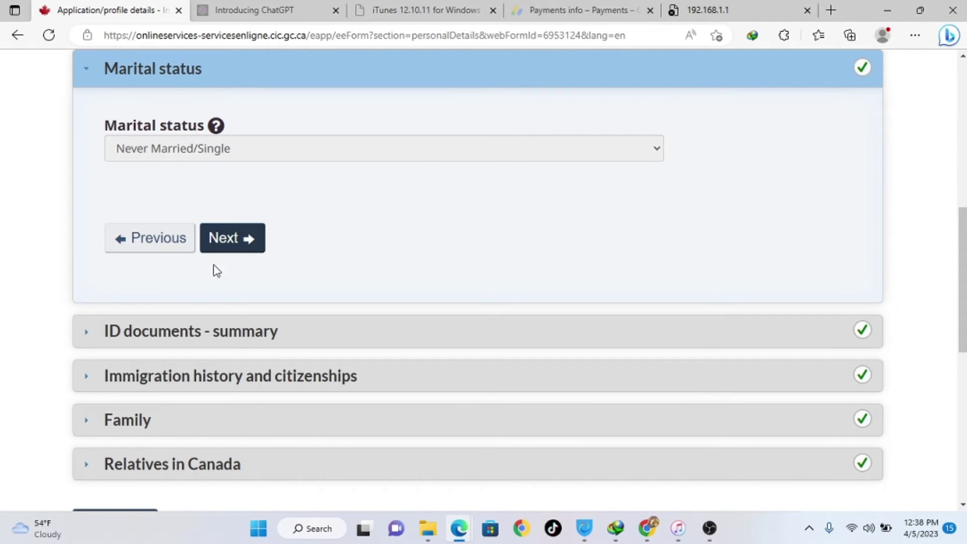
pyautogui.click(240, 246)
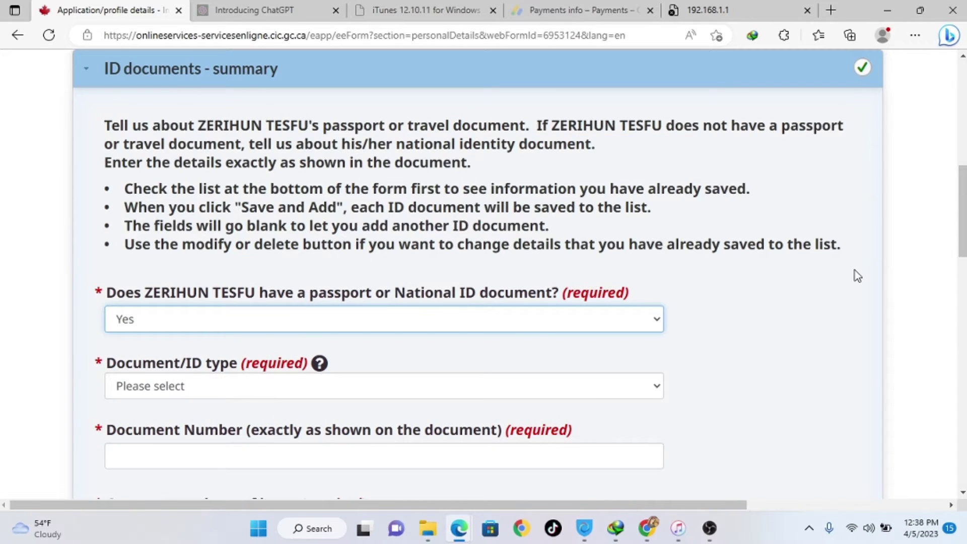
# - Make the ID a National identity document and enter its document number
pyautogui.scroll(-2, 962, 212)
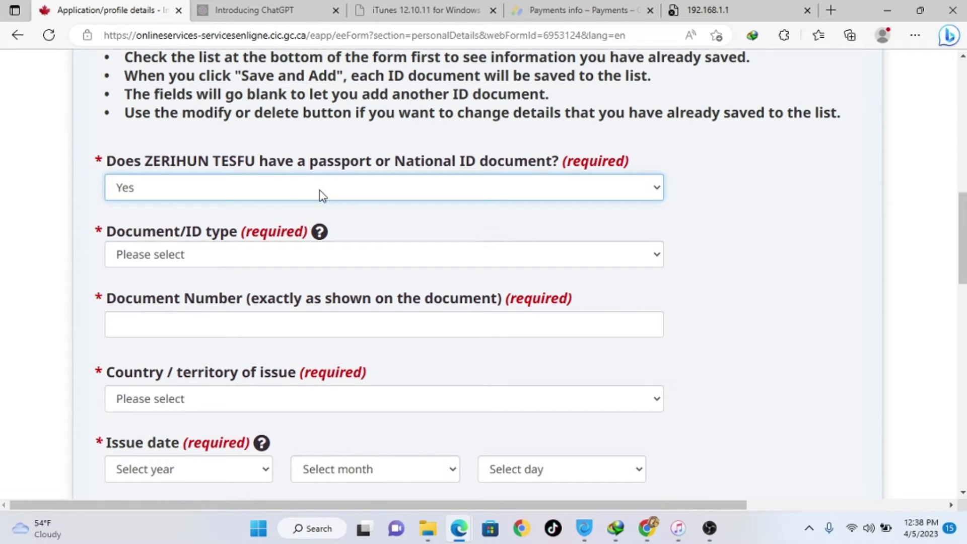
pyautogui.click(170, 257)
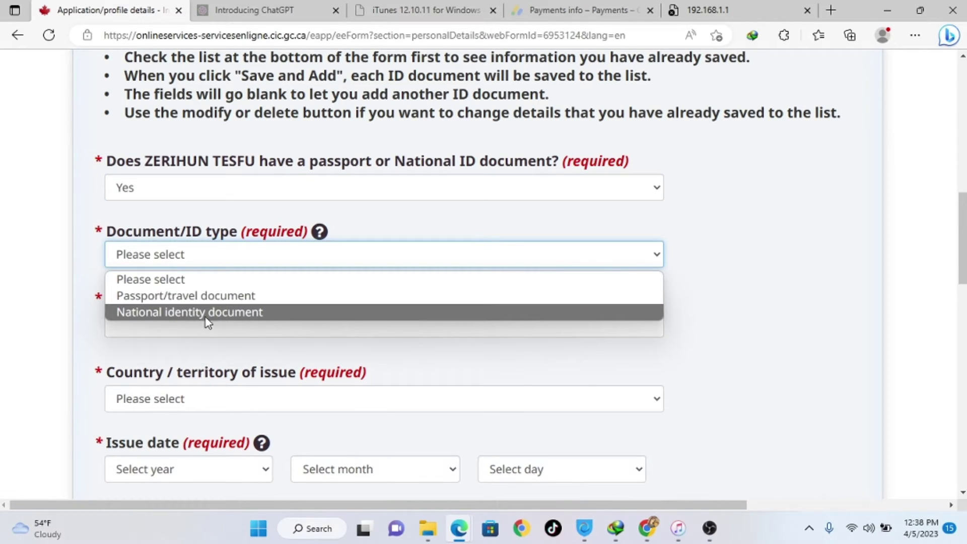
pyautogui.click(169, 313)
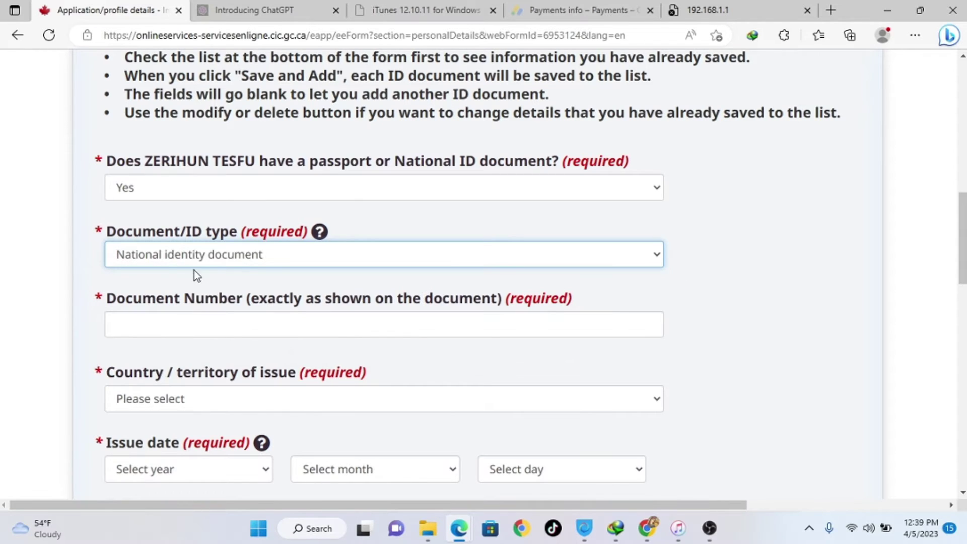
pyautogui.click(147, 326)
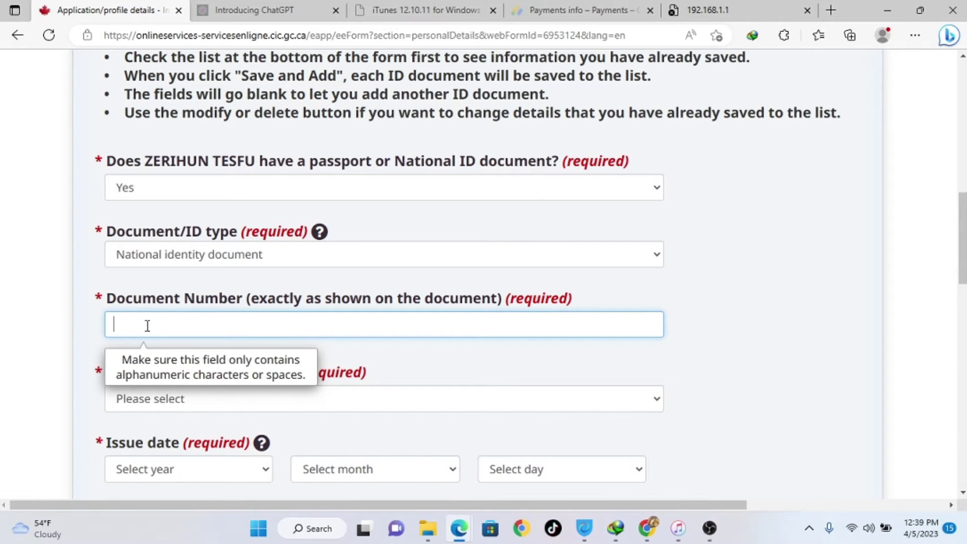
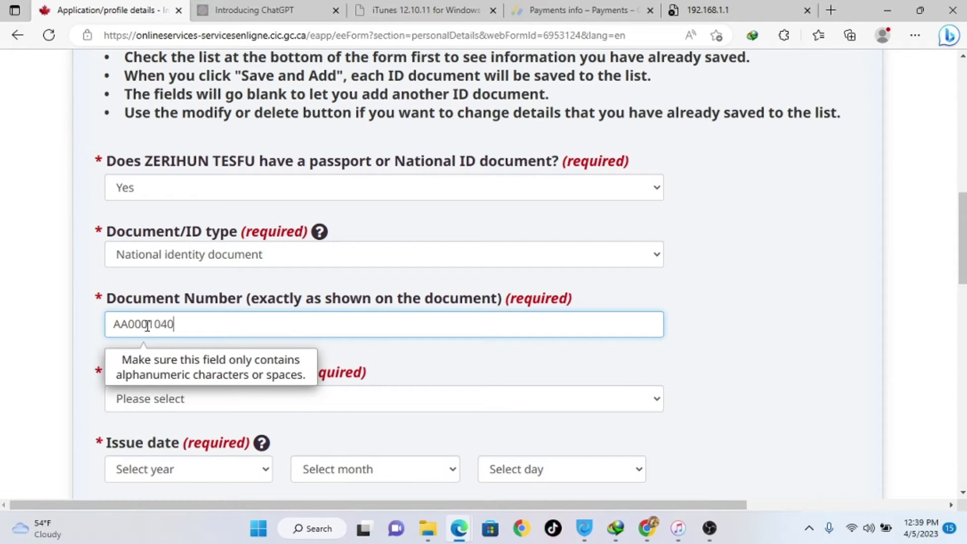
pyautogui.click(759, 317)
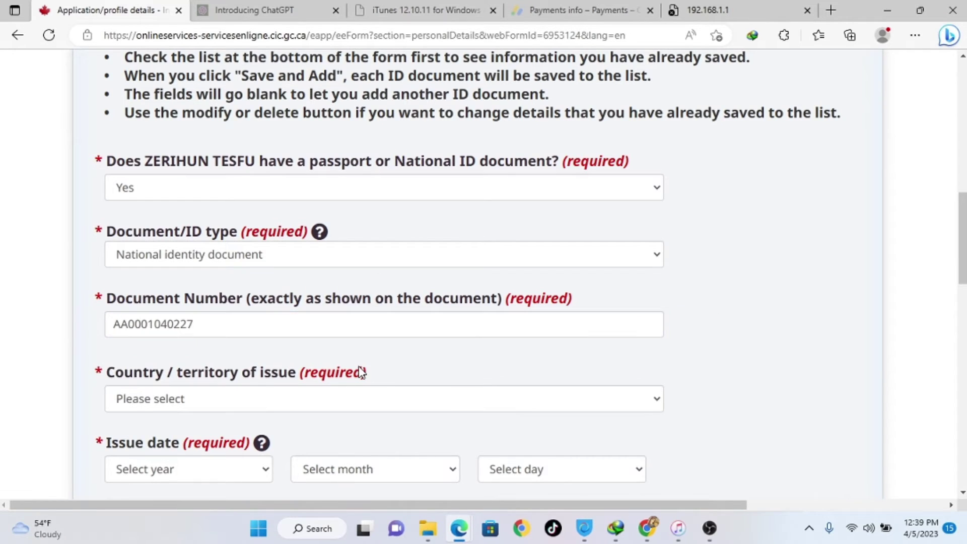
pyautogui.scroll(-5, 963, 237)
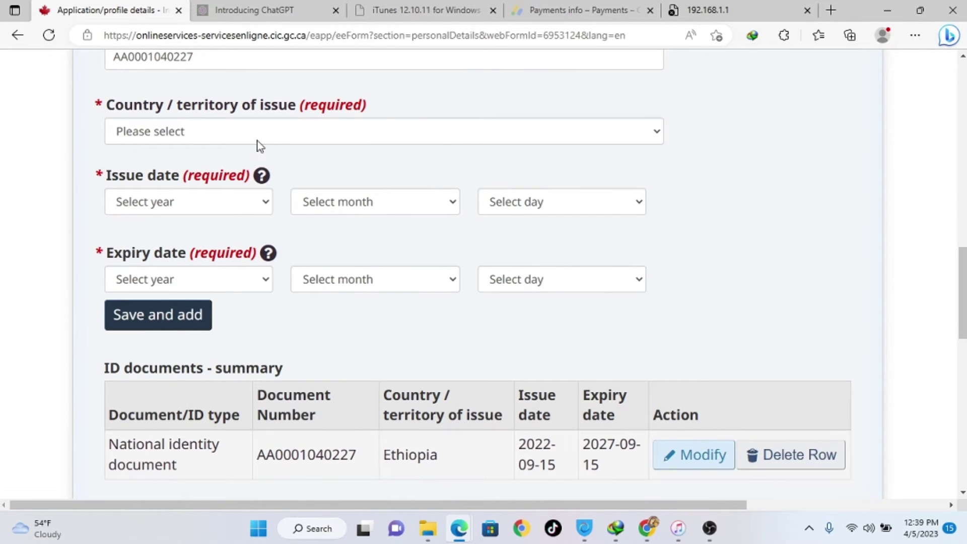
# - Set ETH (Ethiopia) as the ID's country of issue and bring up the issue-year choices
pyautogui.click(177, 133)
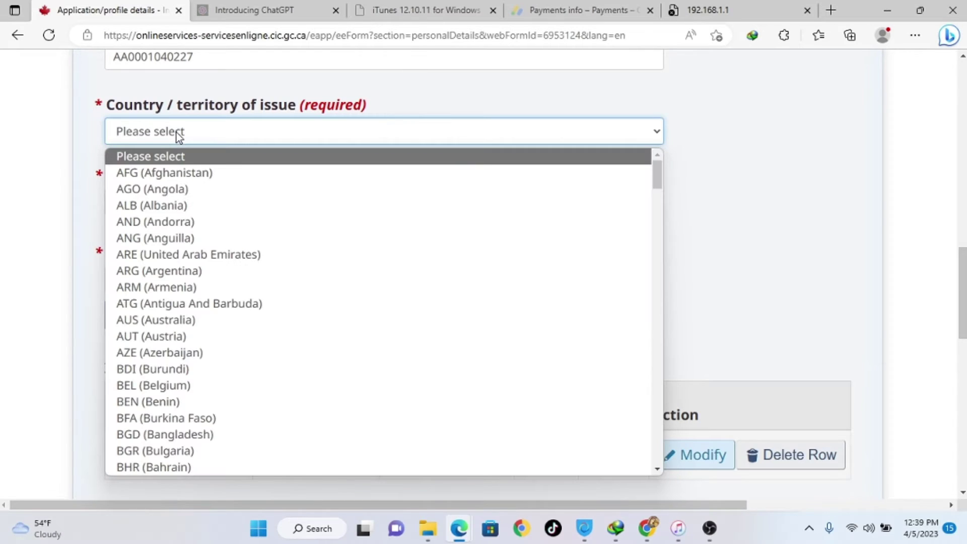
pyautogui.press('Down')
pyautogui.press('Down')
pyautogui.press('Down')
pyautogui.press('Down')
pyautogui.press('Down')
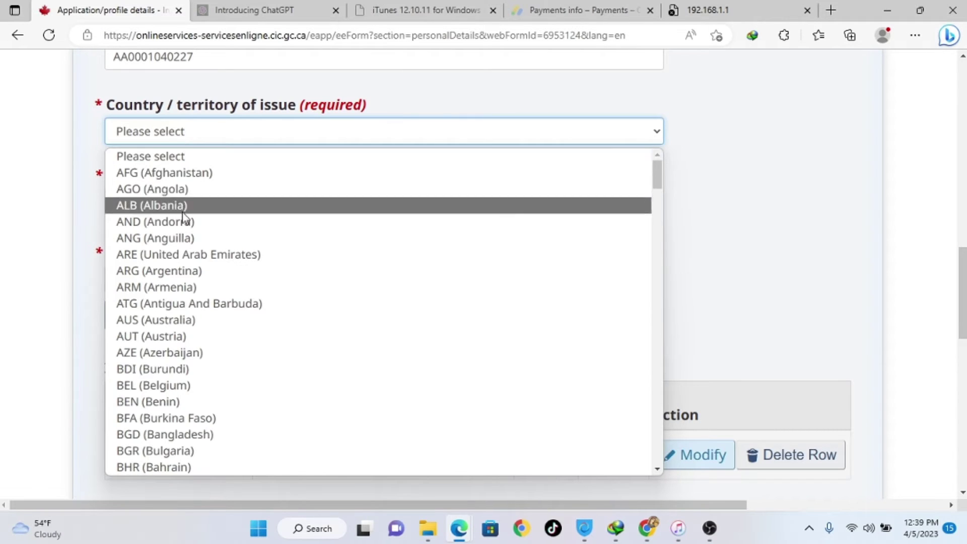
pyautogui.press('e')
pyautogui.press('t')
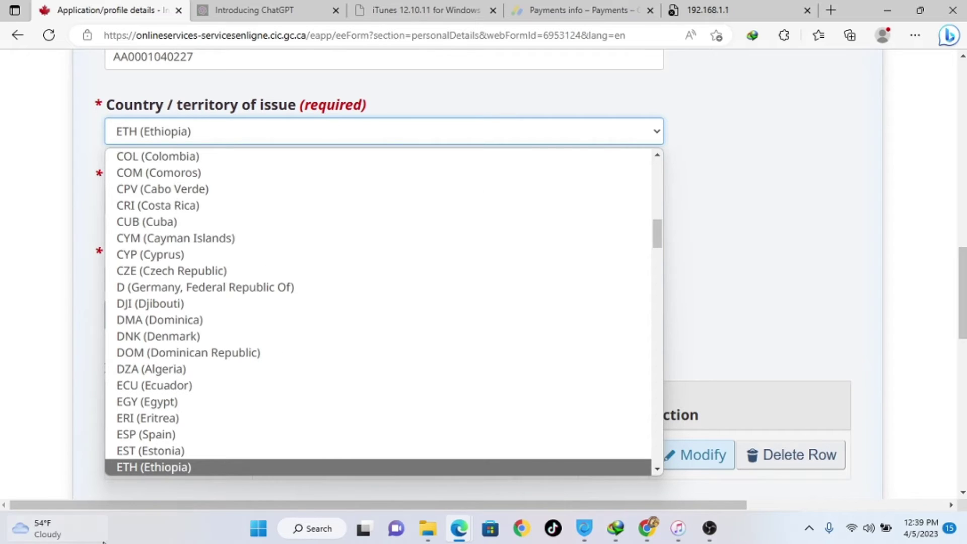
pyautogui.click(158, 468)
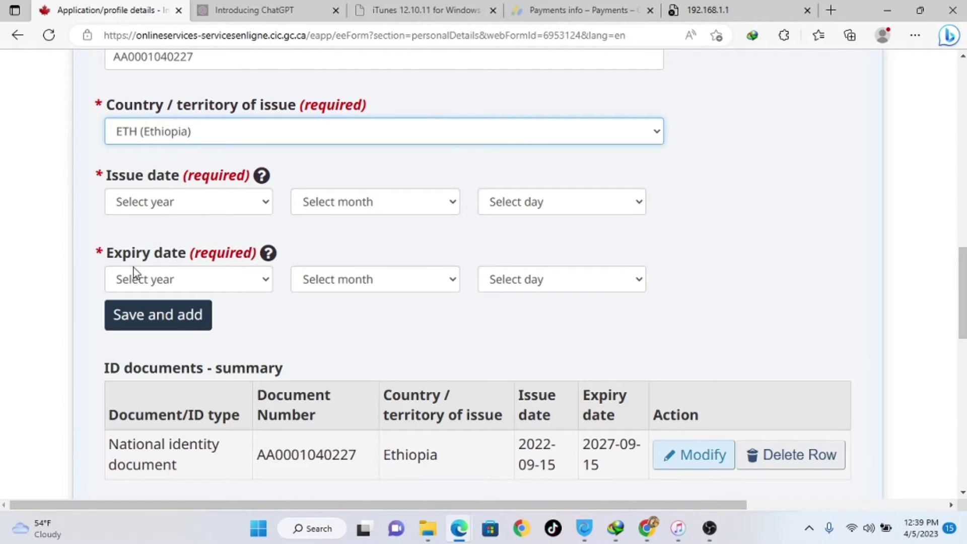
pyautogui.click(159, 202)
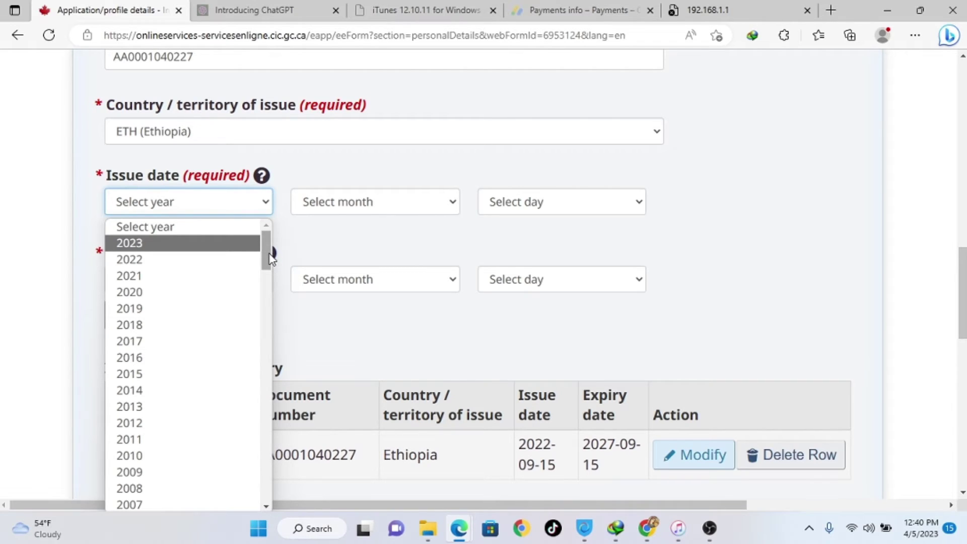
# - Set the ID issue date to 2021 September 15
pyautogui.moveTo(266, 253)
pyautogui.mouseDown()
pyautogui.moveTo(267, 284)
pyautogui.moveTo(268, 254)
pyautogui.mouseUp()
pyautogui.click(183, 275)
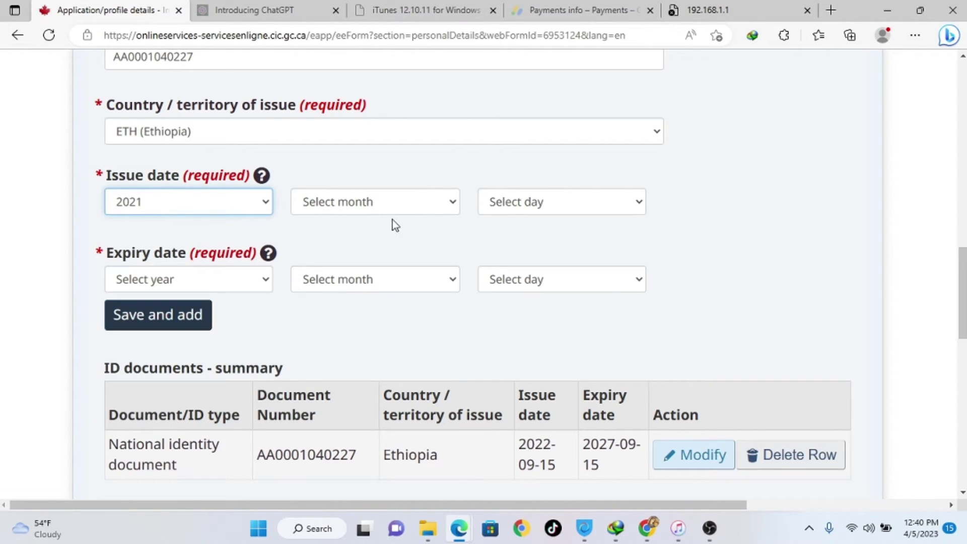
pyautogui.click(408, 200)
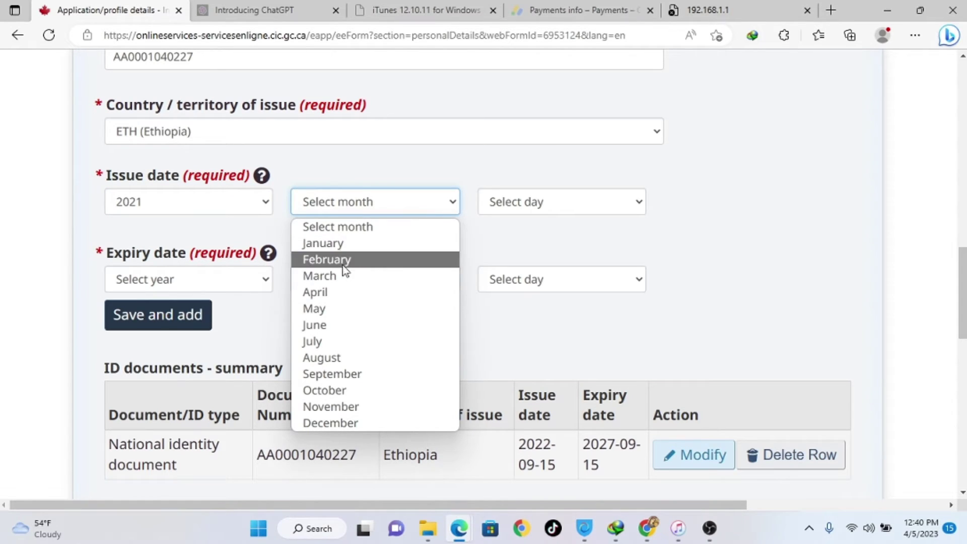
pyautogui.click(337, 374)
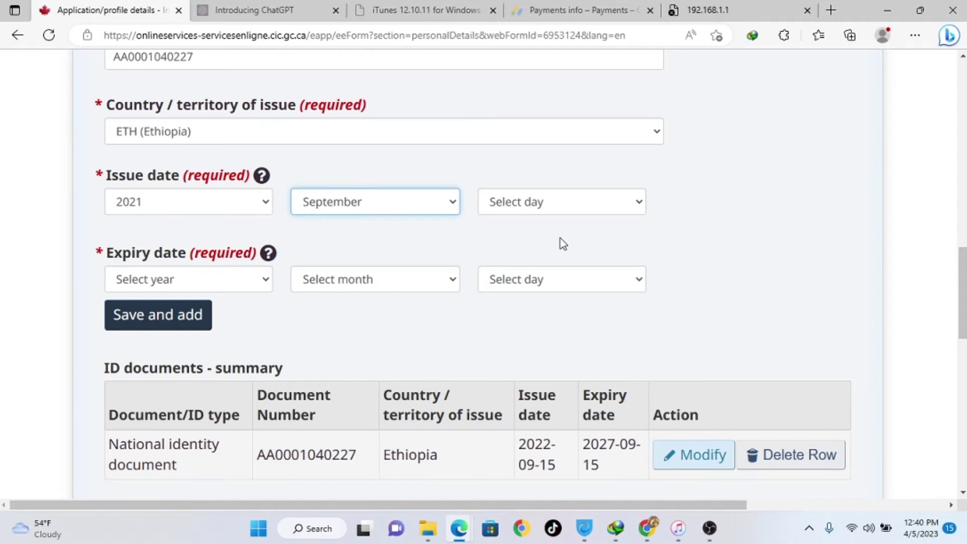
pyautogui.click(547, 210)
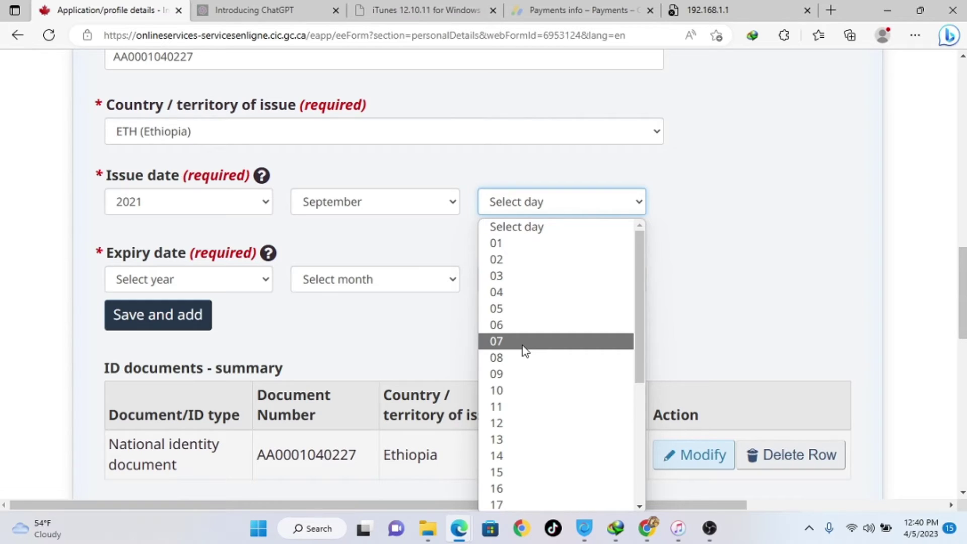
pyautogui.click(510, 476)
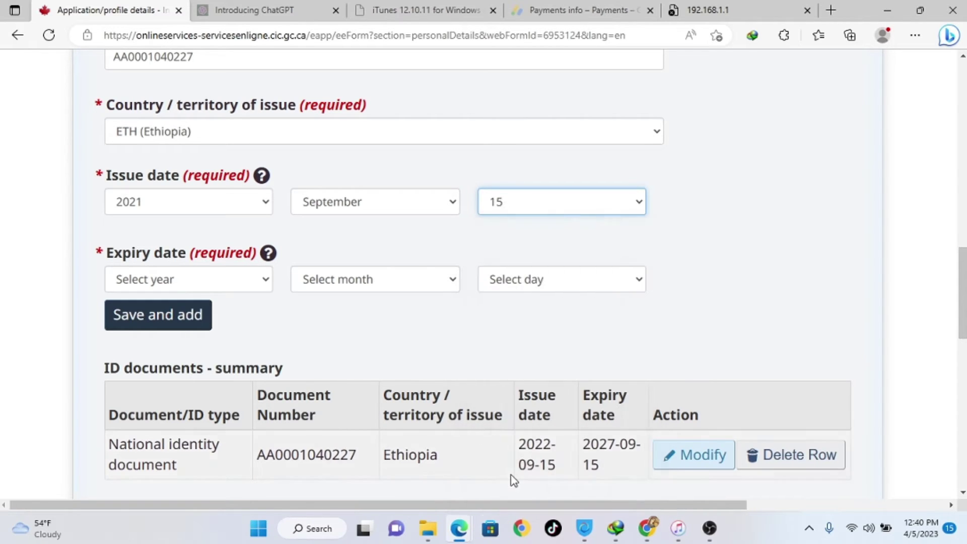
# - Set the ID expiry date to 2026 September 15
pyautogui.click(200, 283)
pyautogui.click(200, 284)
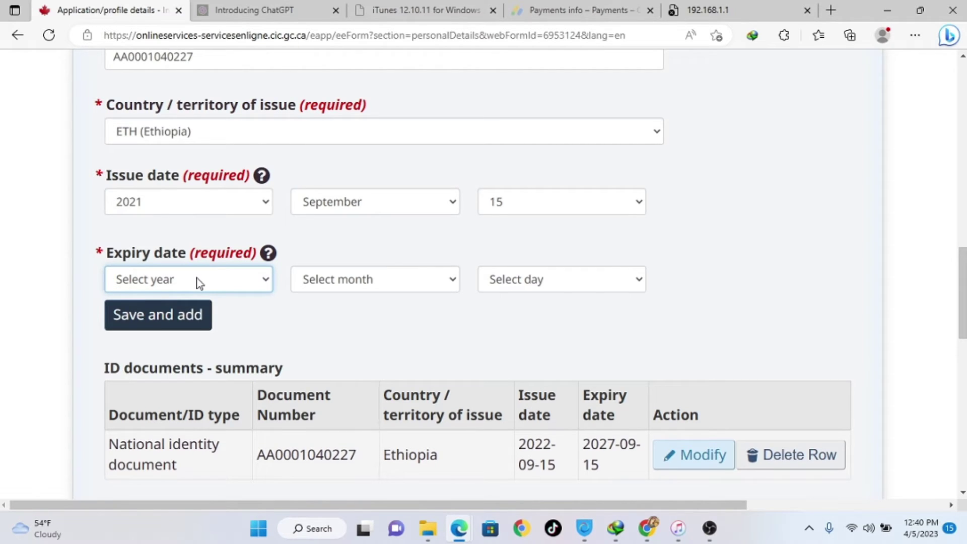
pyautogui.click(200, 283)
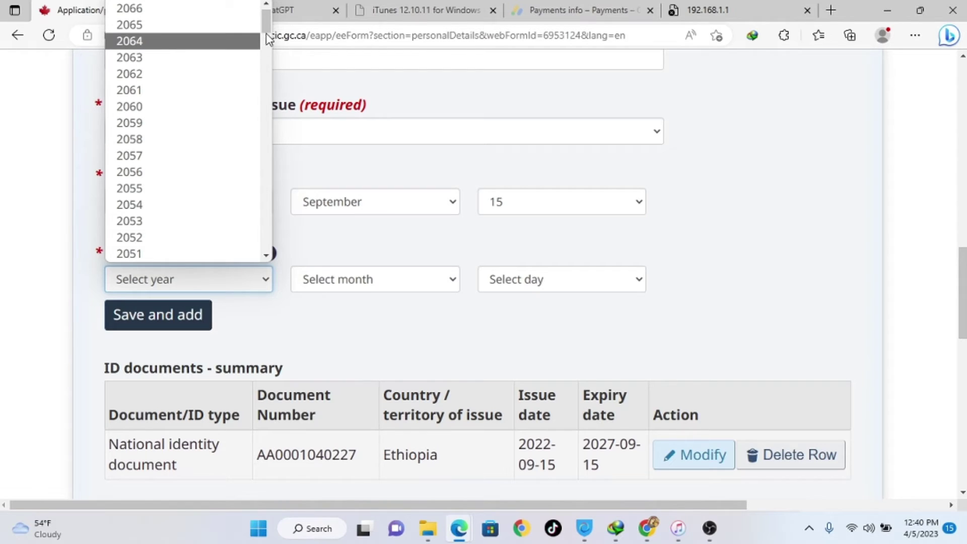
pyautogui.moveTo(266, 25); pyautogui.dragTo(266, 75)
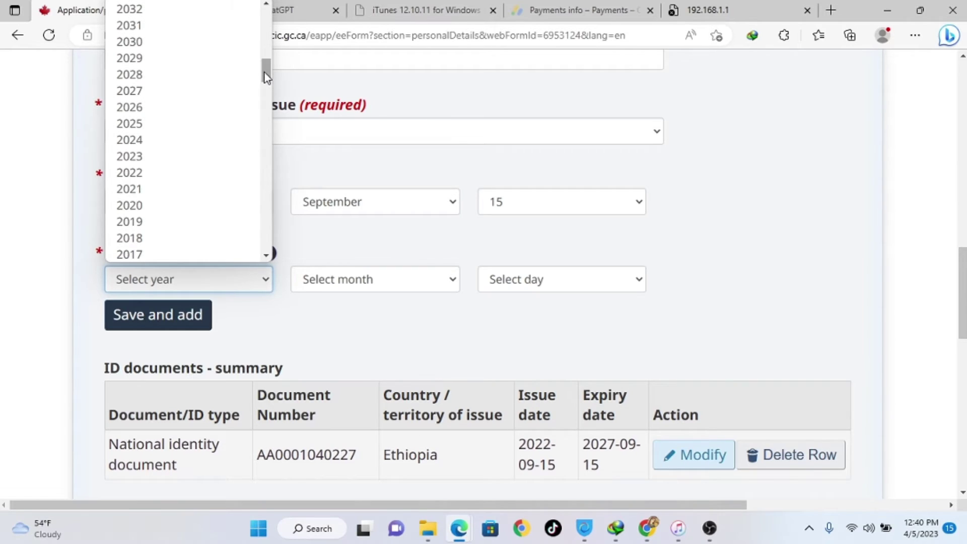
pyautogui.press('Escape')
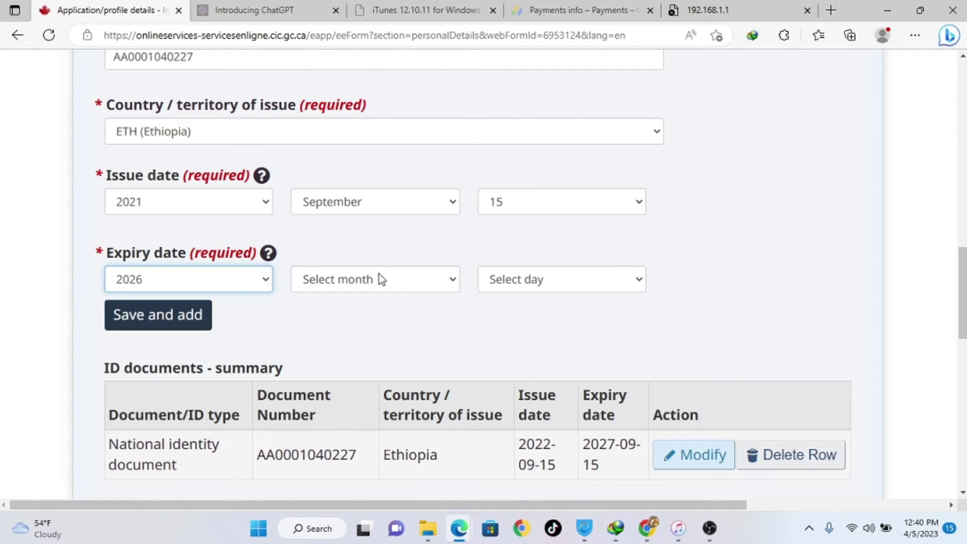
pyautogui.click(379, 279)
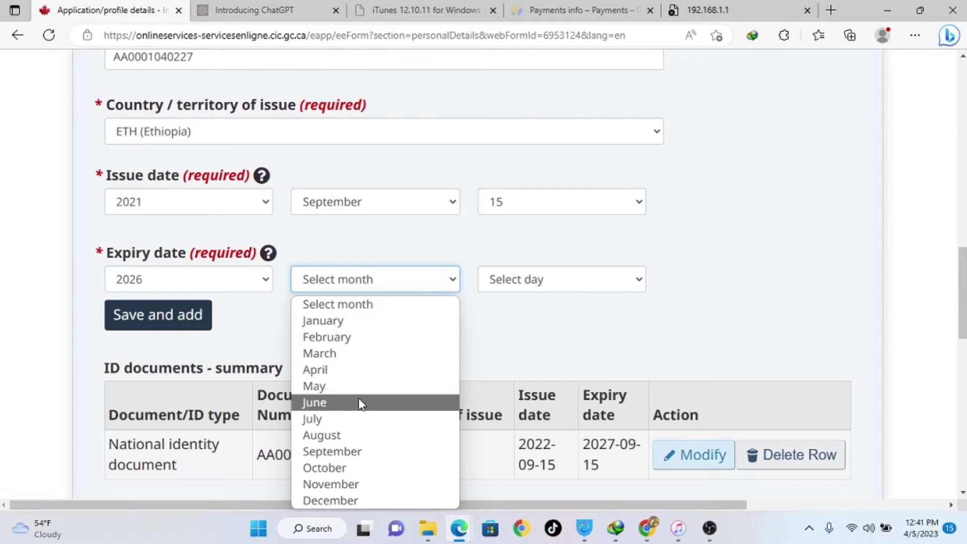
pyautogui.click(356, 453)
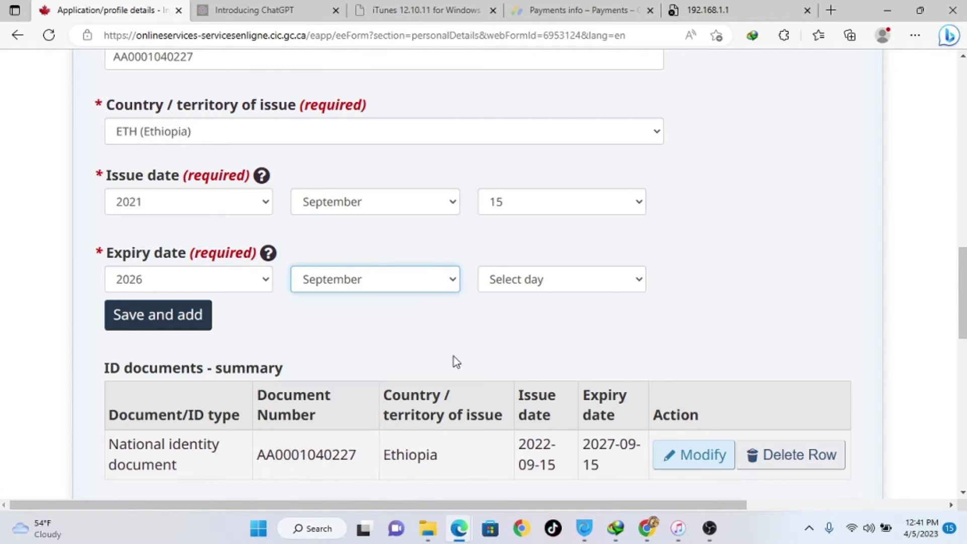
pyautogui.click(551, 289)
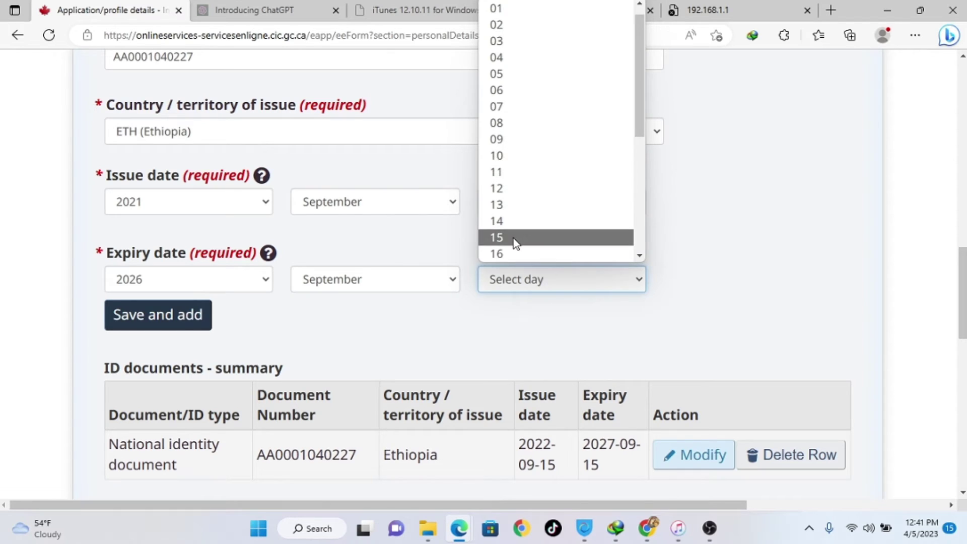
pyautogui.click(513, 237)
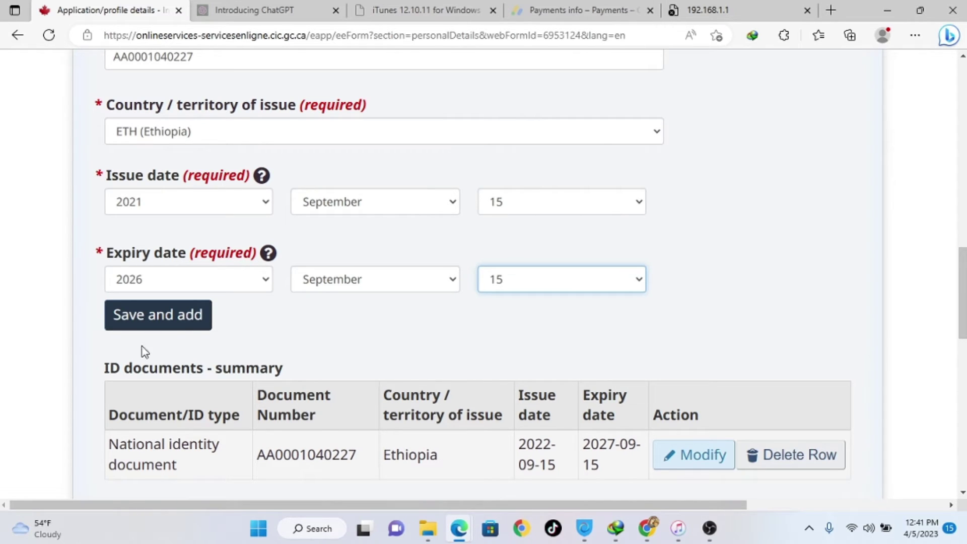
# - Save the entry, then delete the duplicate 2021-09-15 row from the ID summary
pyautogui.click(186, 321)
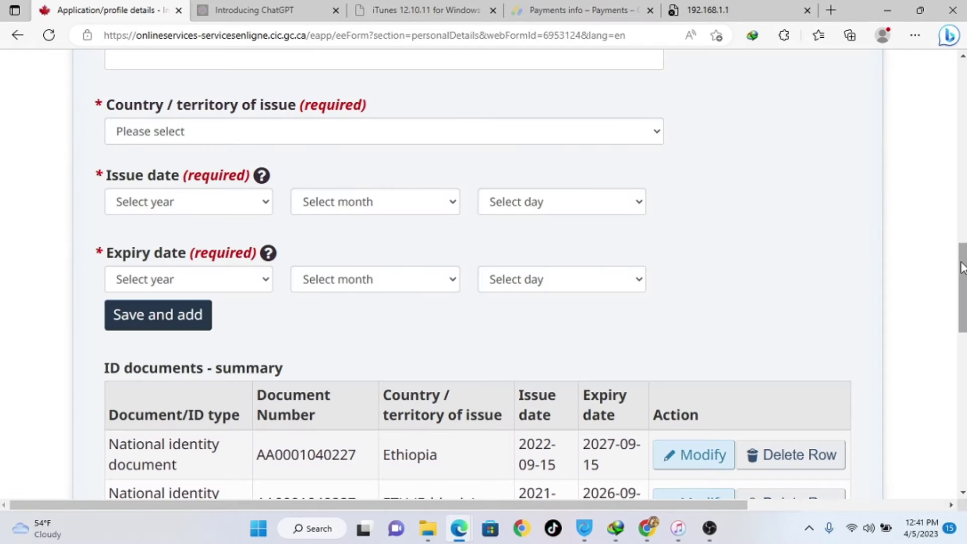
pyautogui.moveTo(964, 265)
pyautogui.mouseDown()
pyautogui.moveTo(964, 298)
pyautogui.moveTo(963, 282)
pyautogui.mouseUp()
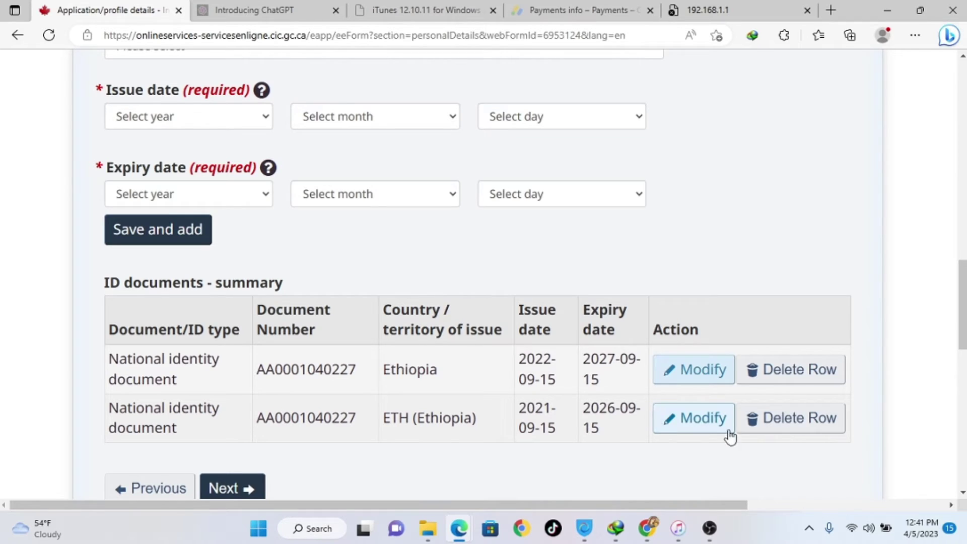
pyautogui.click(785, 419)
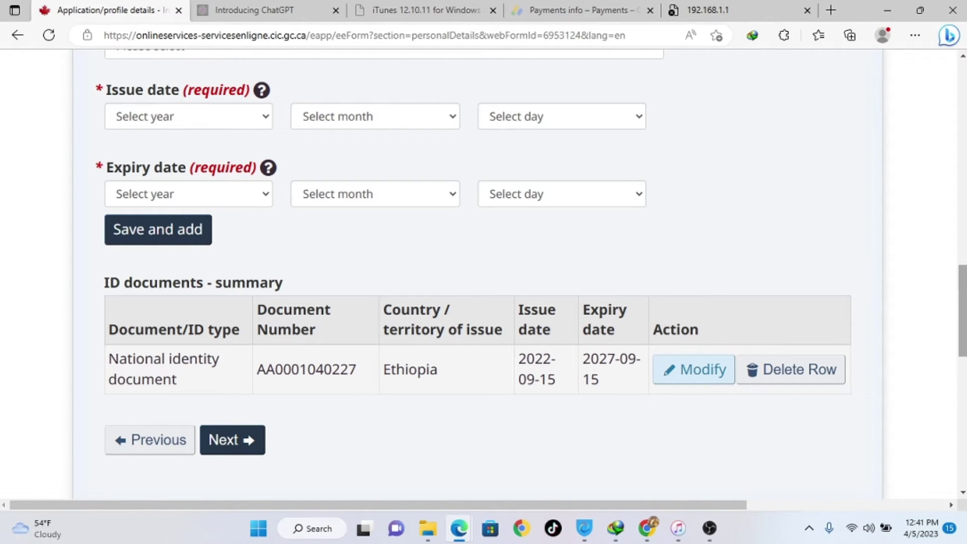
pyautogui.scroll(-1, 335, 345)
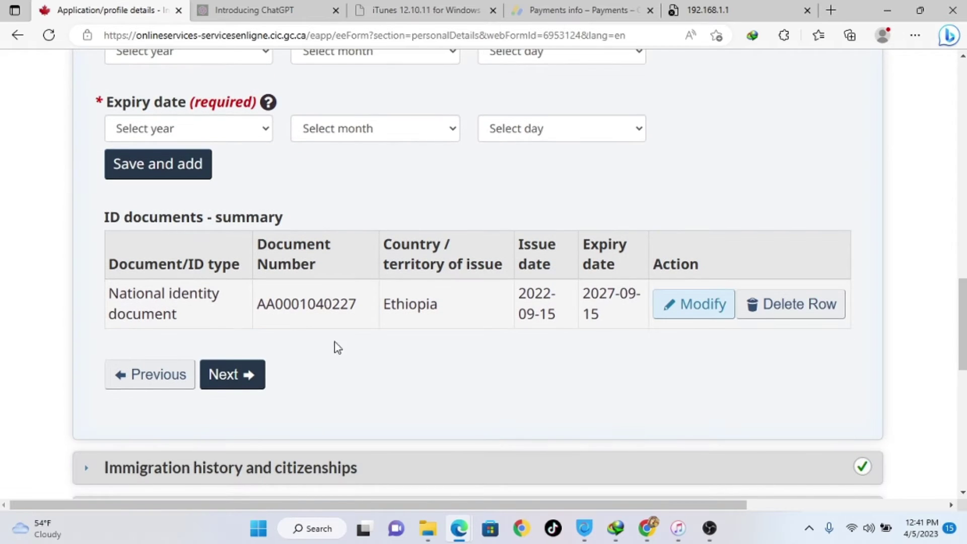
# - Advance to Immigration history and citizenships, leaving No for previous applications to Canada
pyautogui.click(229, 386)
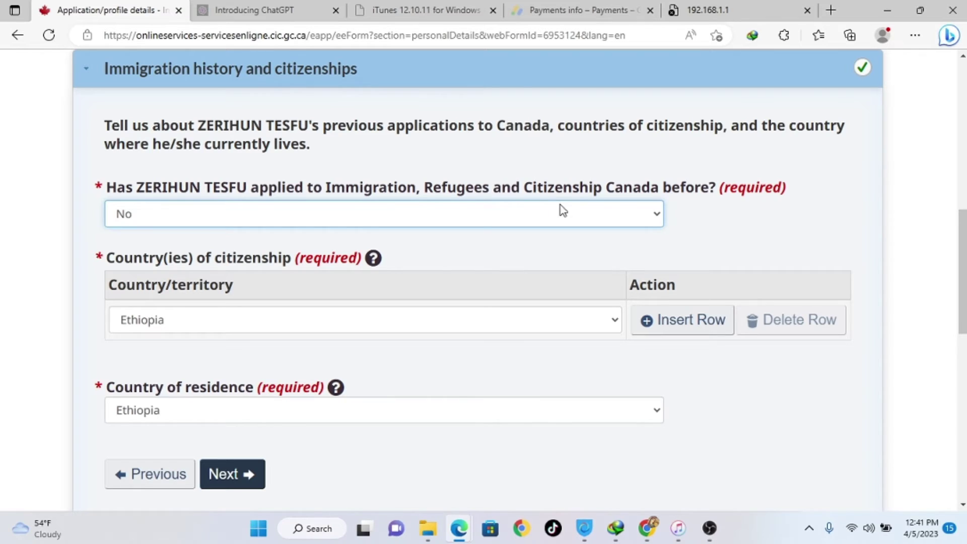
pyautogui.click(560, 221)
pyautogui.click(561, 221)
pyautogui.click(560, 220)
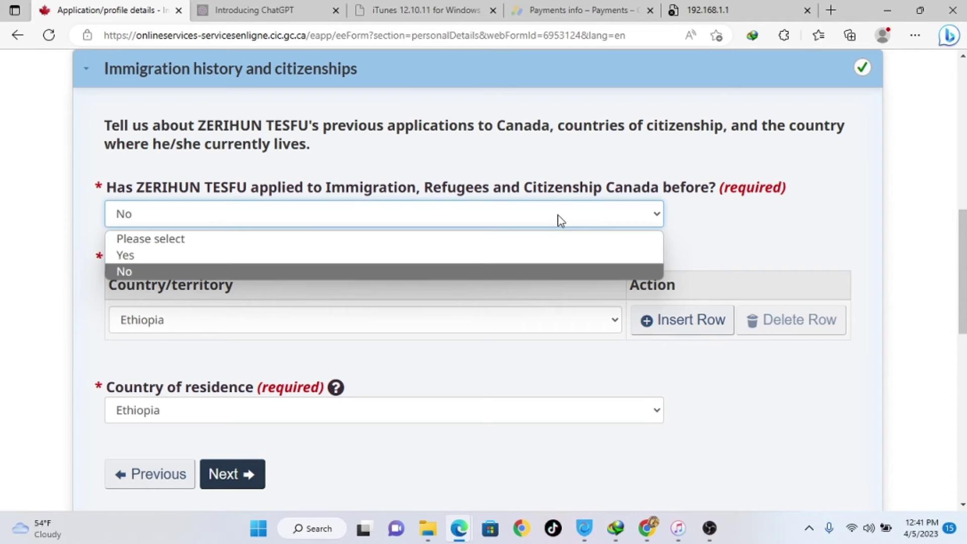
pyautogui.click(561, 220)
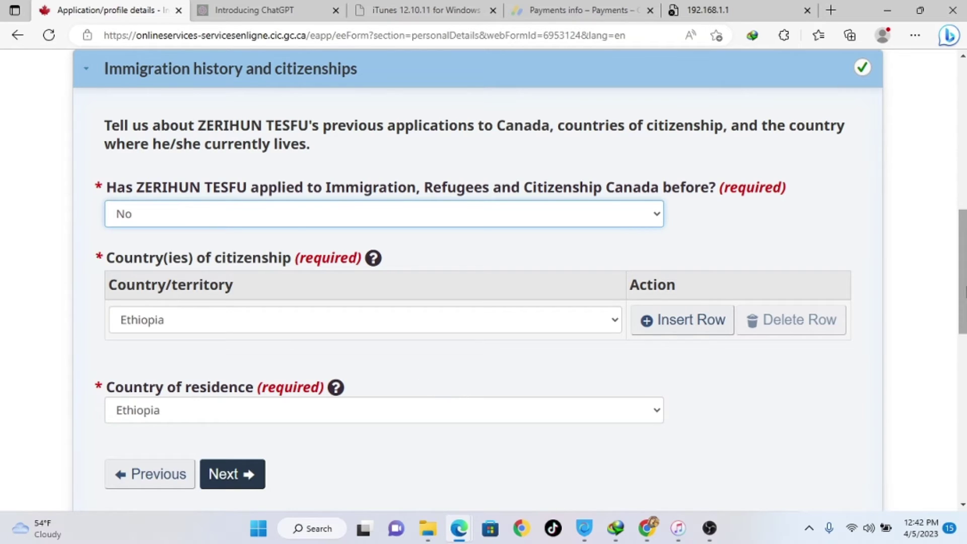
pyautogui.scroll(-5, 964, 282)
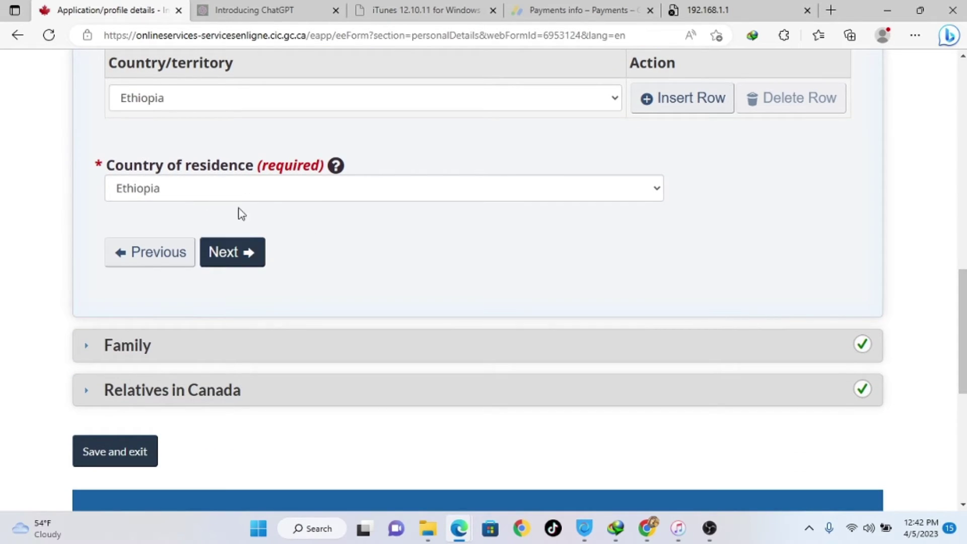
# - Complete the Family section with 1 family member and 1000 dollars, then continue to Relatives in Canada
pyautogui.click(236, 257)
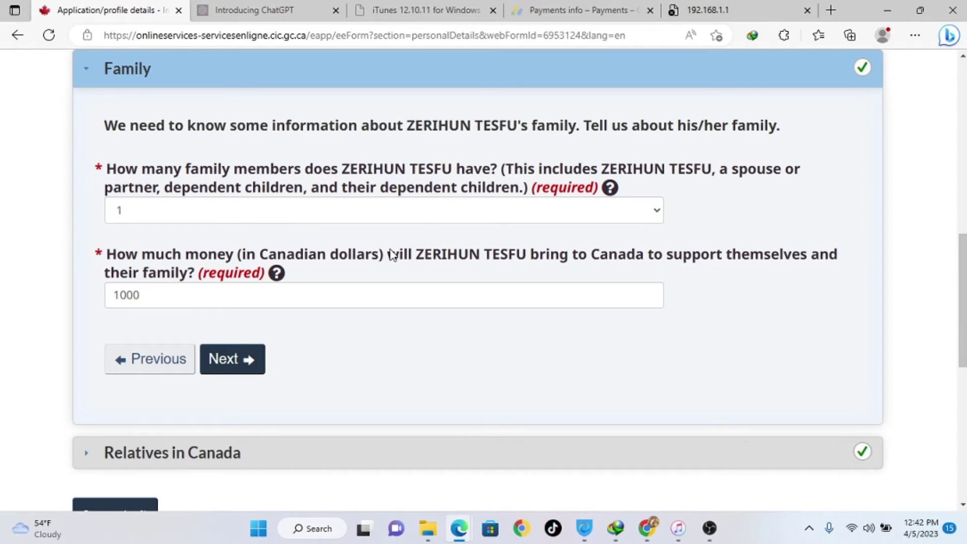
pyautogui.click(424, 221)
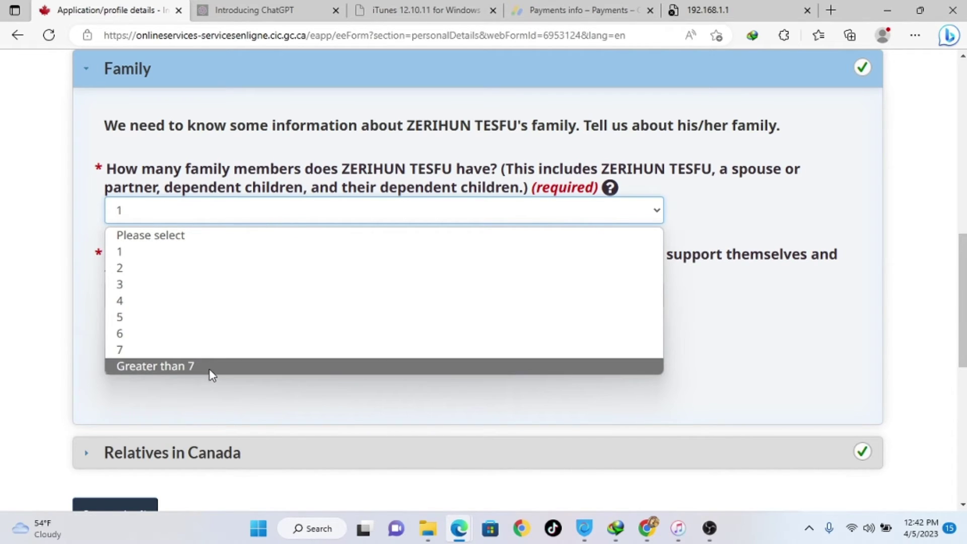
pyautogui.click(198, 253)
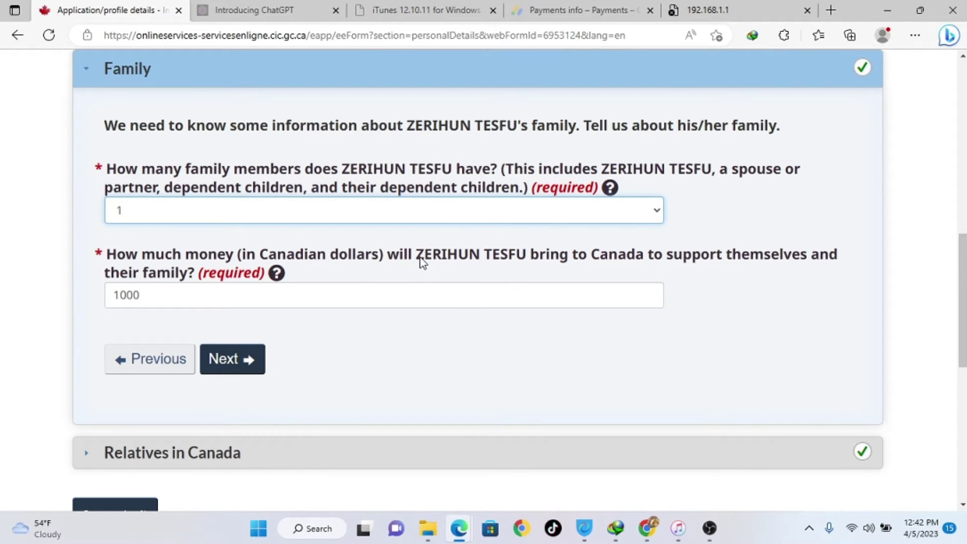
pyautogui.click(161, 294)
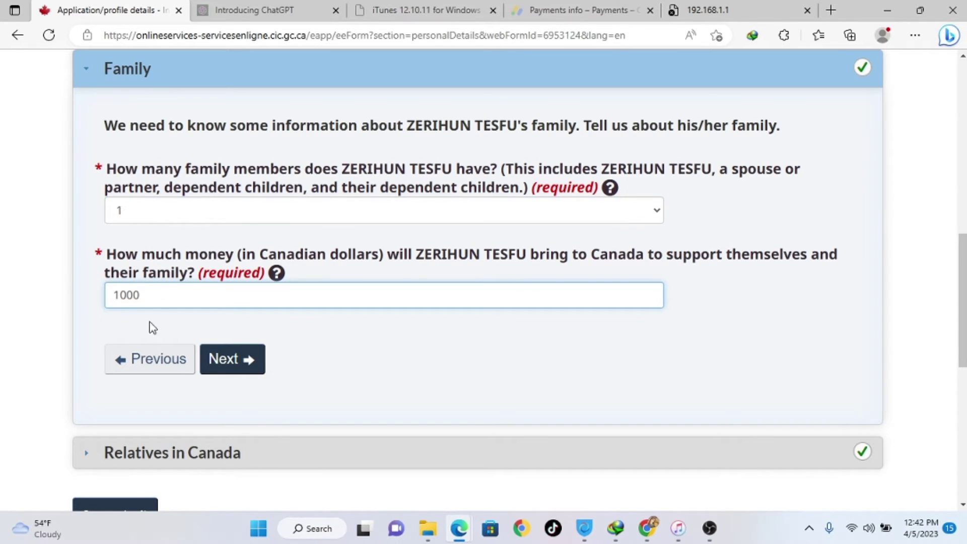
pyautogui.click(238, 369)
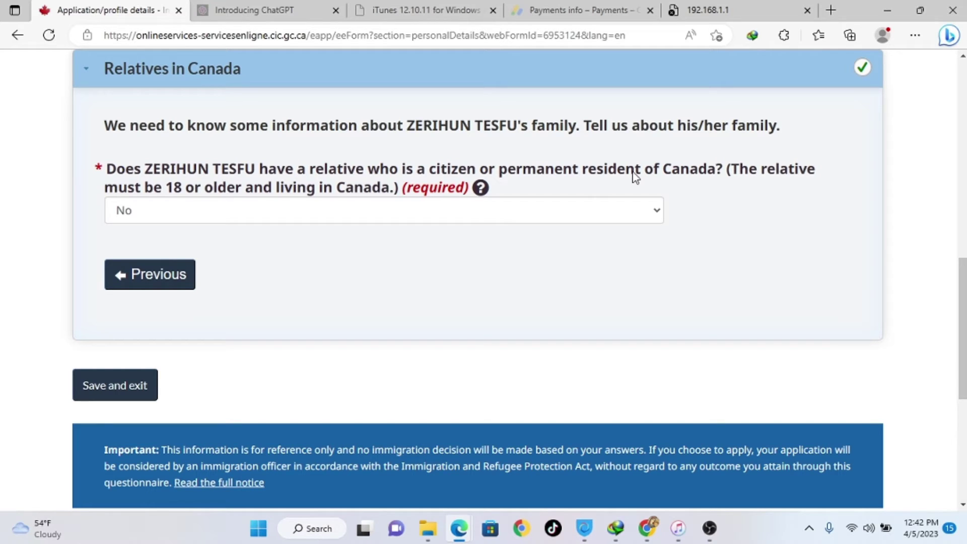
# - Leave relatives in Canada as No, save and exit, and scroll to the form status table
pyautogui.click(519, 221)
pyautogui.click(519, 222)
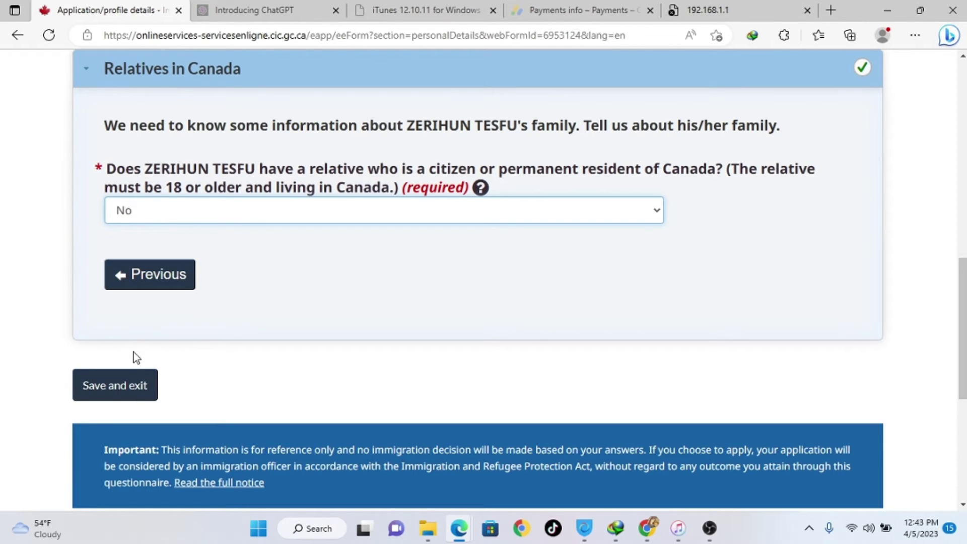
pyautogui.click(123, 387)
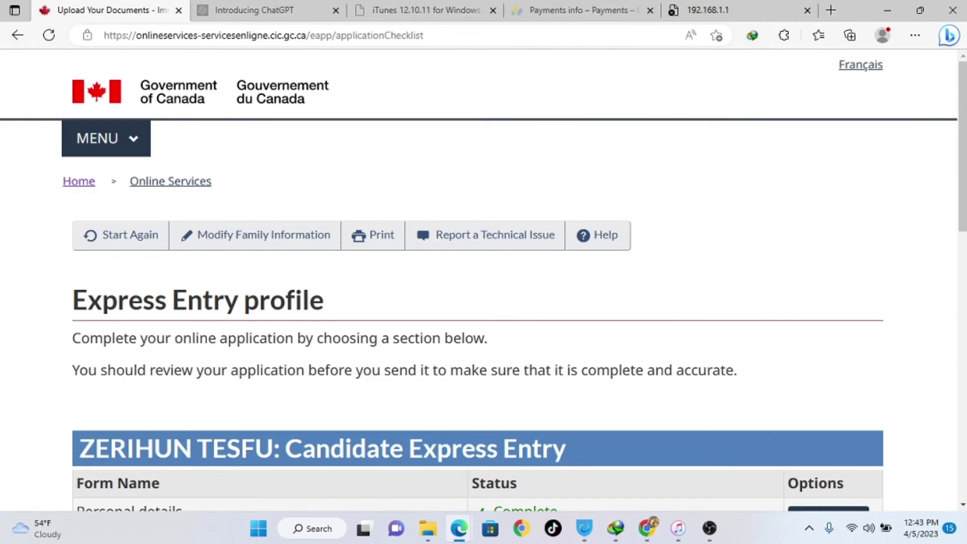
pyautogui.scroll(-2, 555, 346)
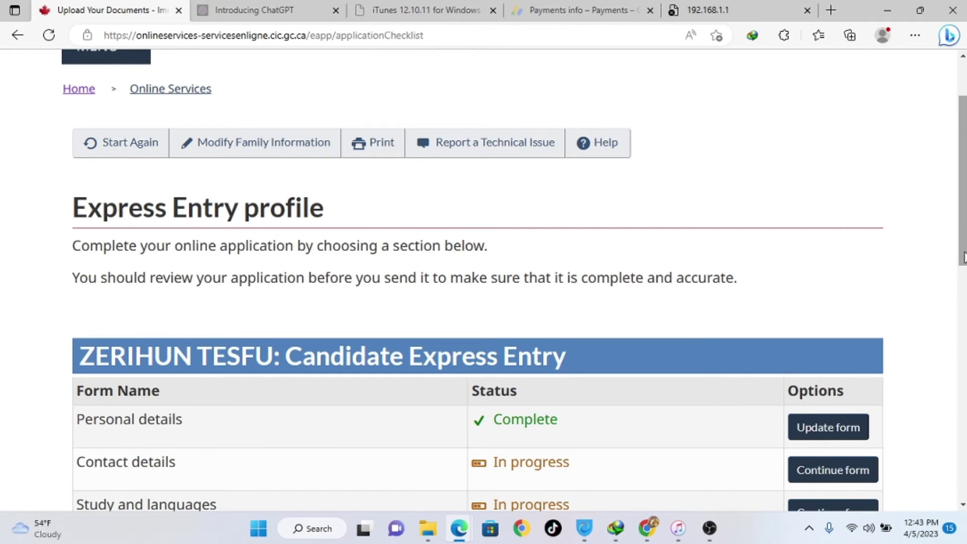
pyautogui.moveTo(964, 257); pyautogui.dragTo(964, 330)
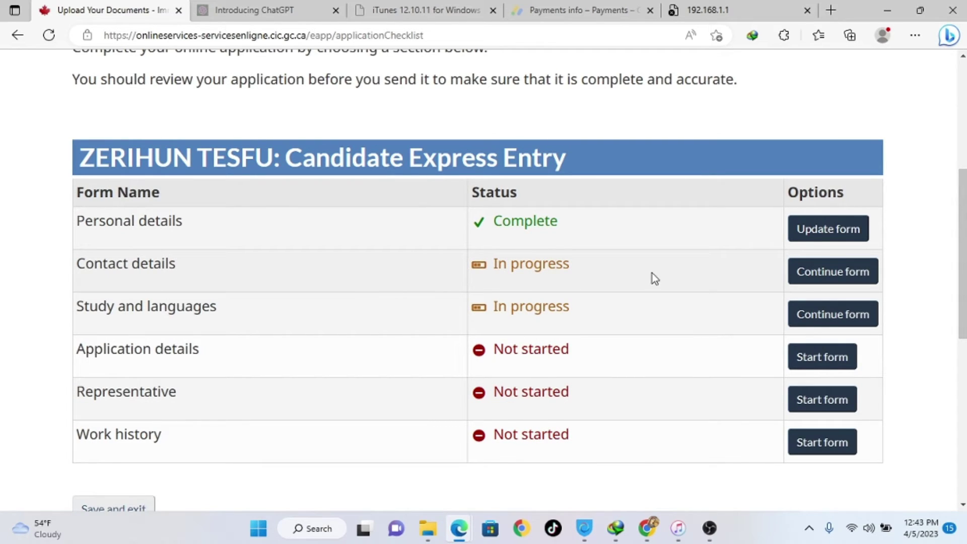
# - Resume Contact details, keep English for correspondence, and fill the email address from autofill suggestions
pyautogui.click(826, 278)
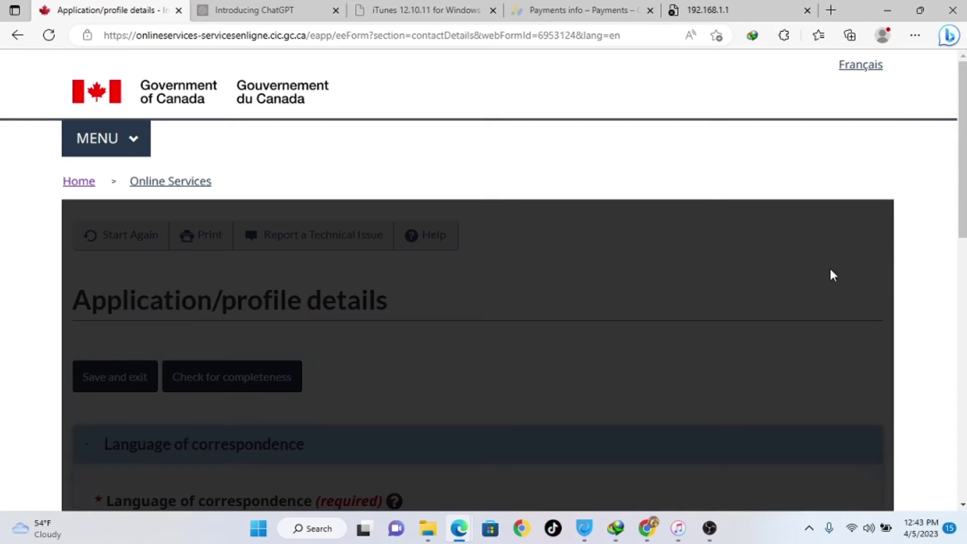
pyautogui.scroll(-5, 483, 282)
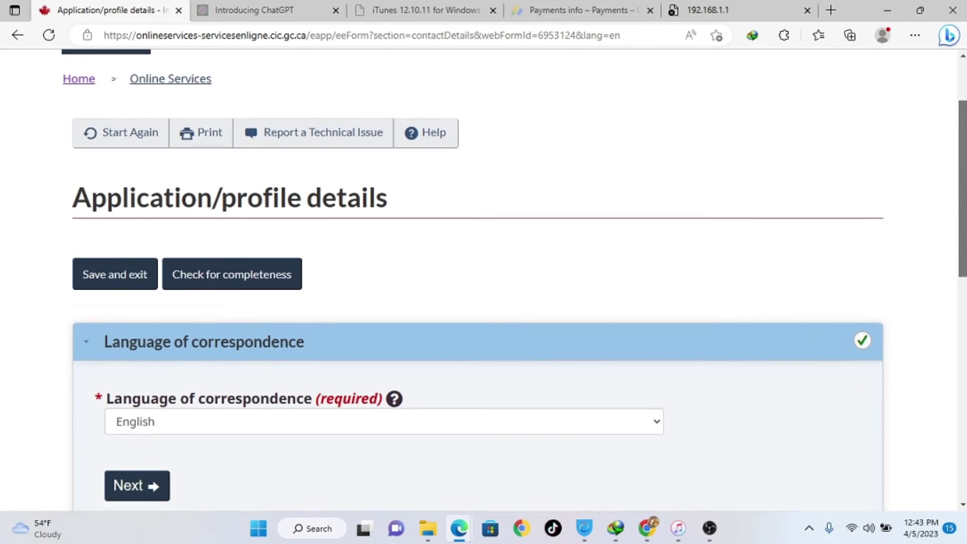
pyautogui.scroll(-1, 483, 282)
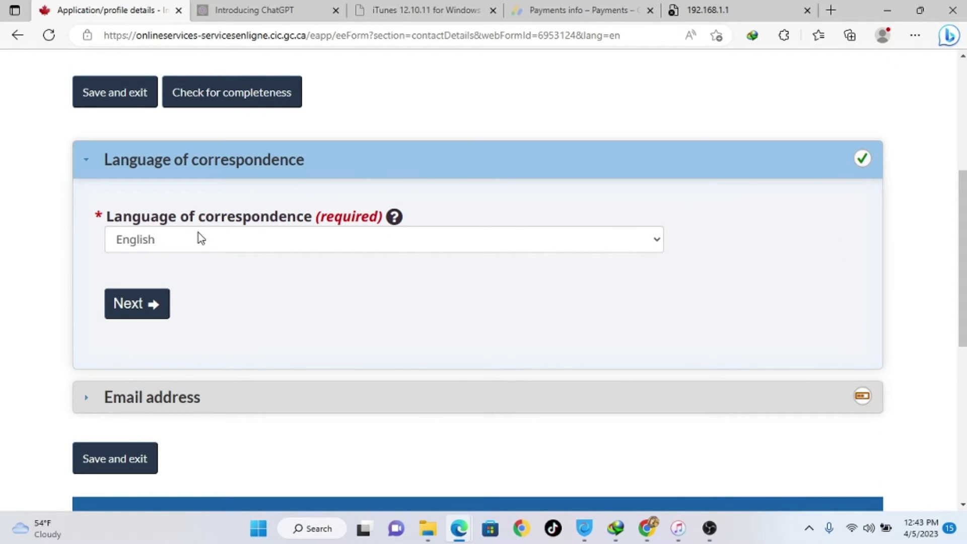
pyautogui.click(186, 243)
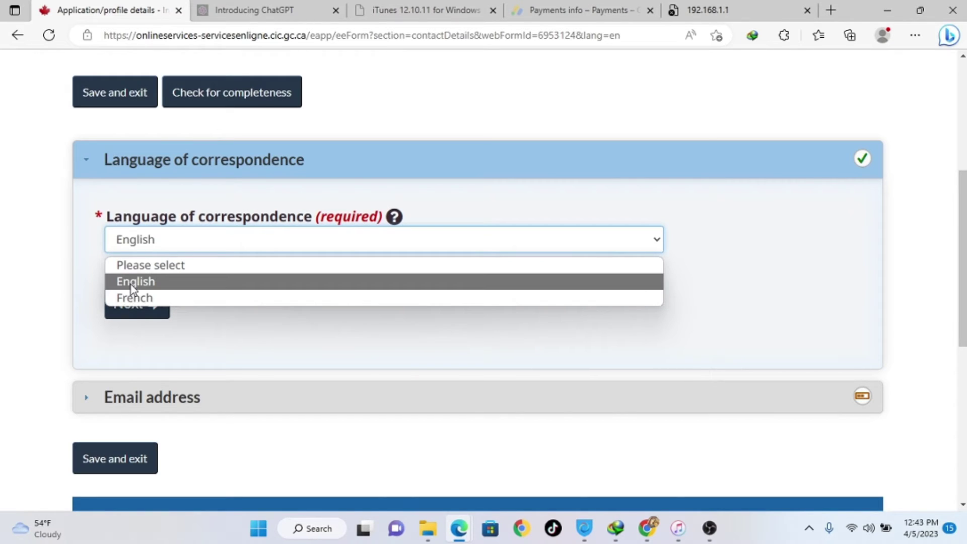
pyautogui.click(231, 282)
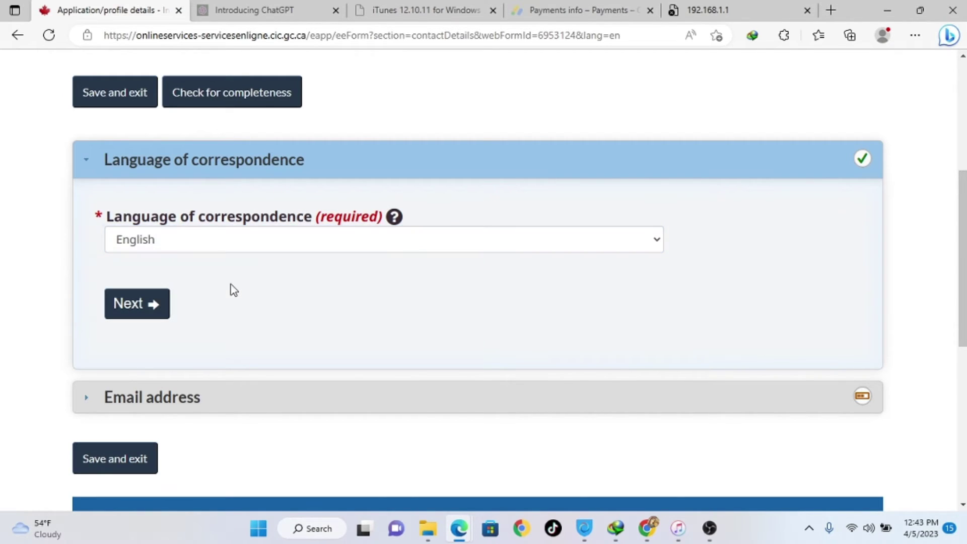
pyautogui.click(143, 316)
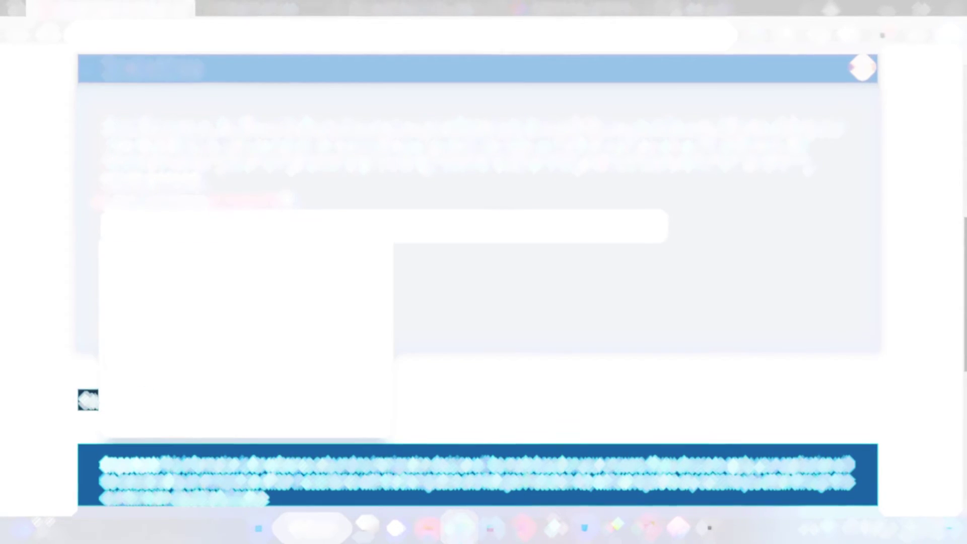
pyautogui.click(209, 276)
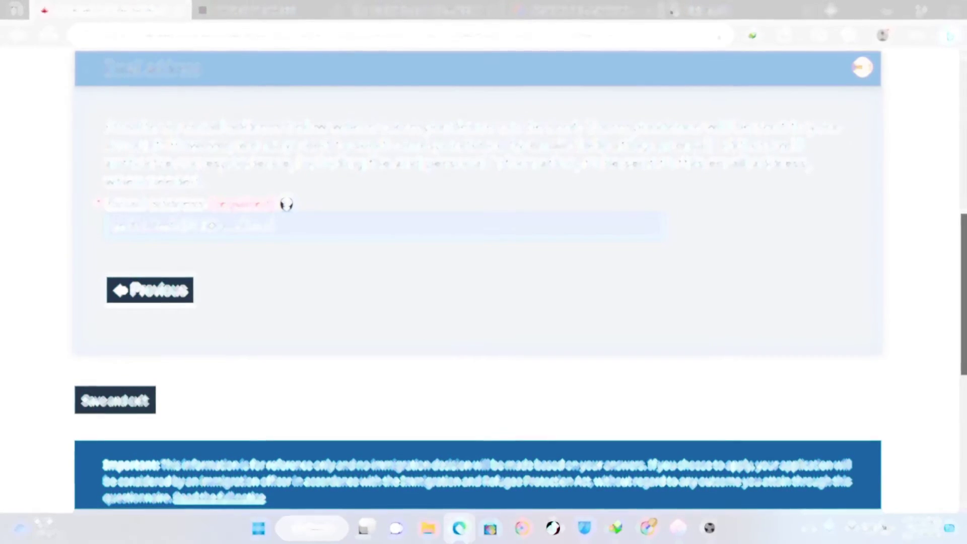
pyautogui.scroll(-2, 535, 341)
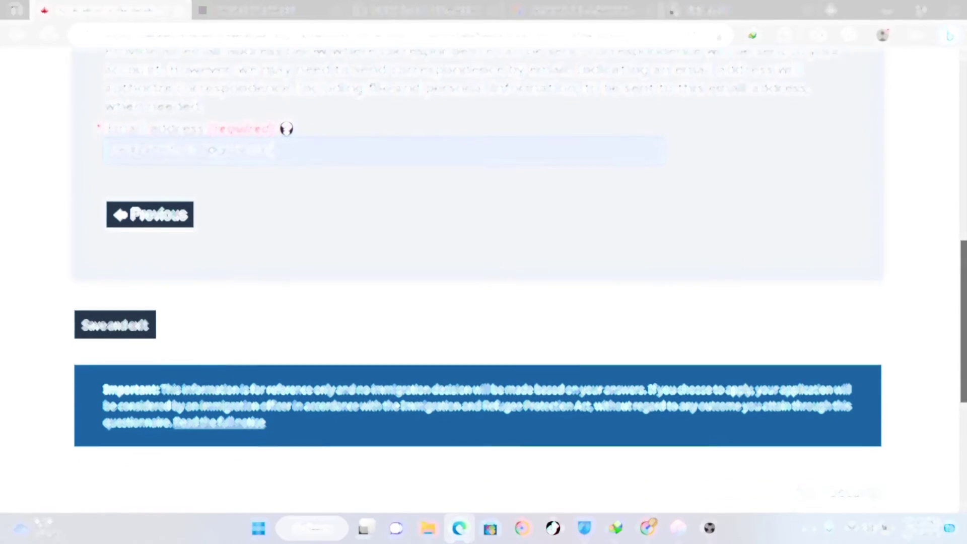
# - Save and exit the contact details form, then check the checklist shows Contact details as Complete
pyautogui.click(126, 327)
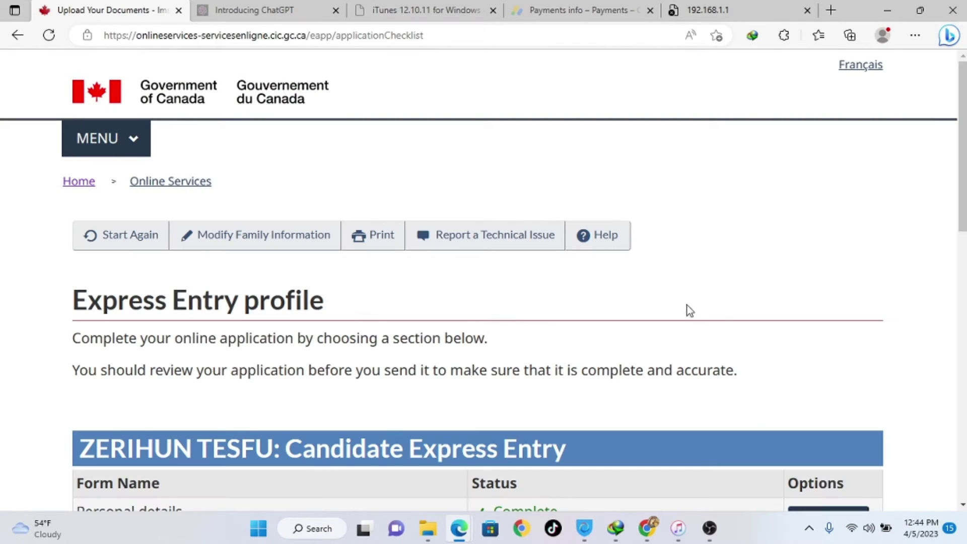
pyautogui.scroll(-2, 484, 282)
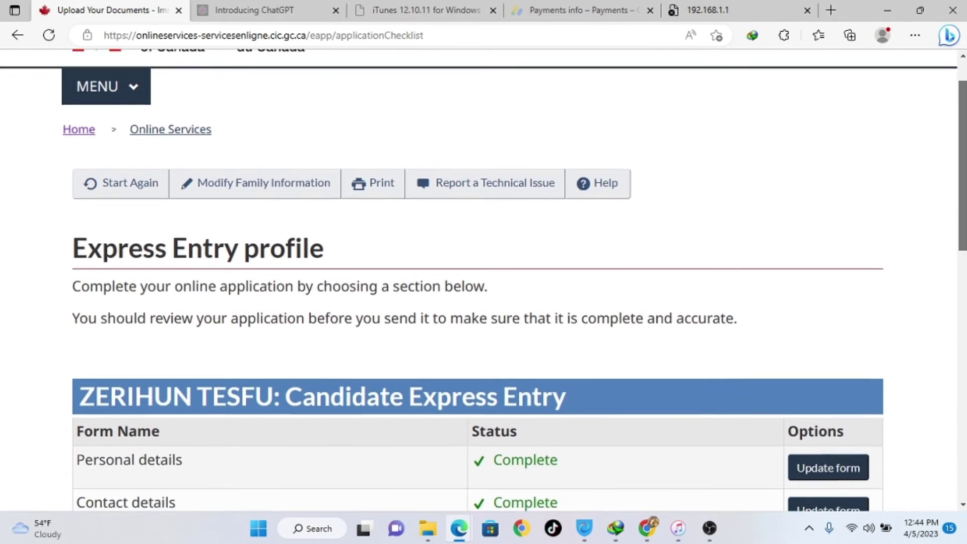
pyautogui.scroll(-3, 357, 299)
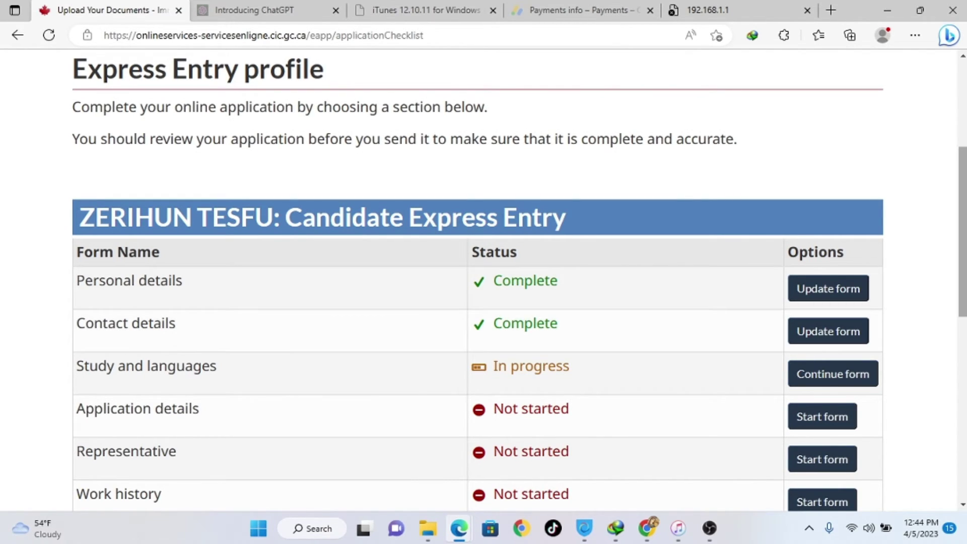
pyautogui.scroll(-1, 750, 264)
pyautogui.scroll(-2, 423, 228)
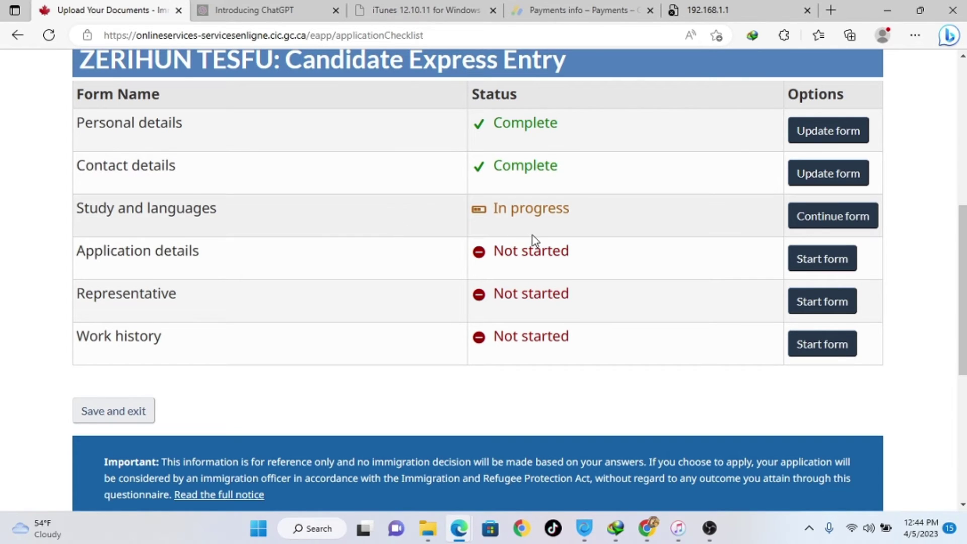
# - Resume the Study and languages form and keep Yes for having finished higher education
pyautogui.click(838, 216)
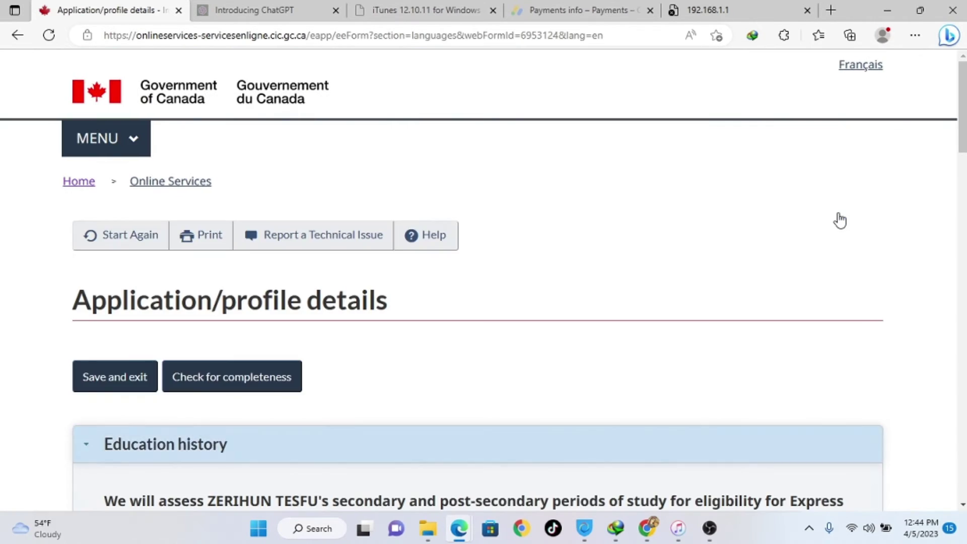
pyautogui.scroll(-8, 964, 141)
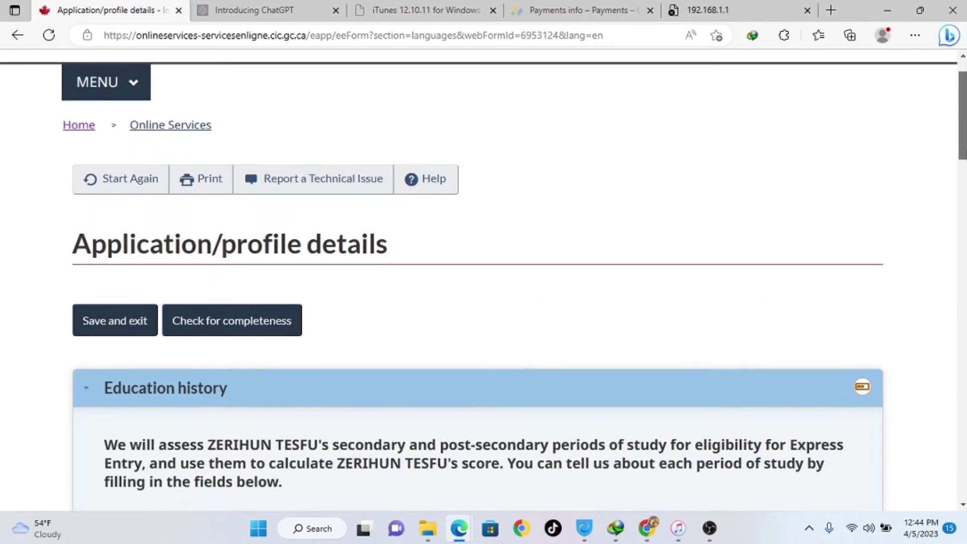
pyautogui.scroll(-1, 483, 282)
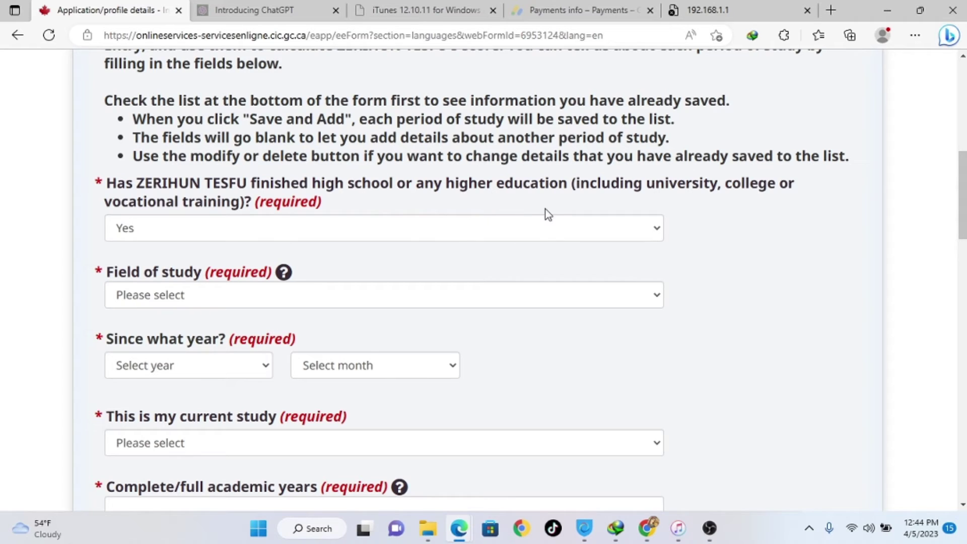
pyautogui.click(517, 227)
pyautogui.click(519, 232)
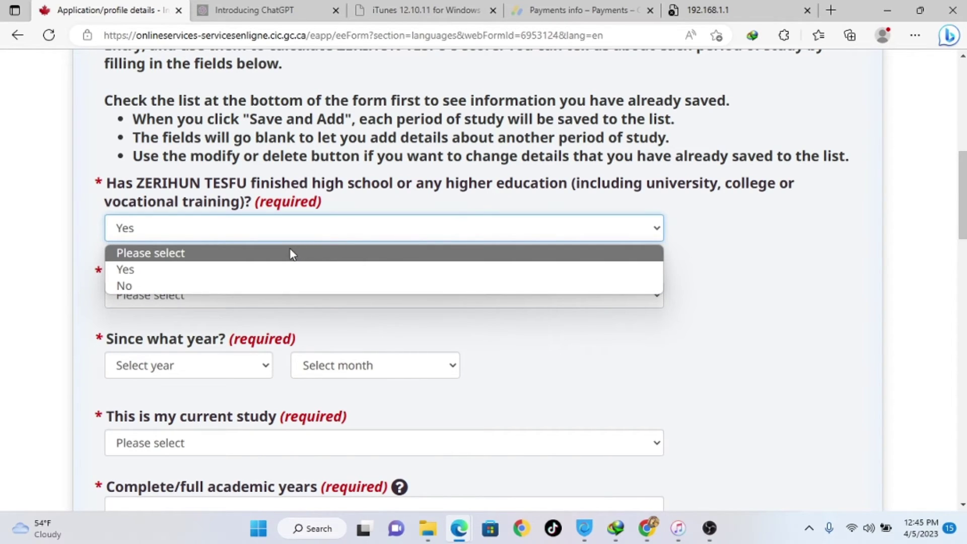
pyautogui.click(258, 273)
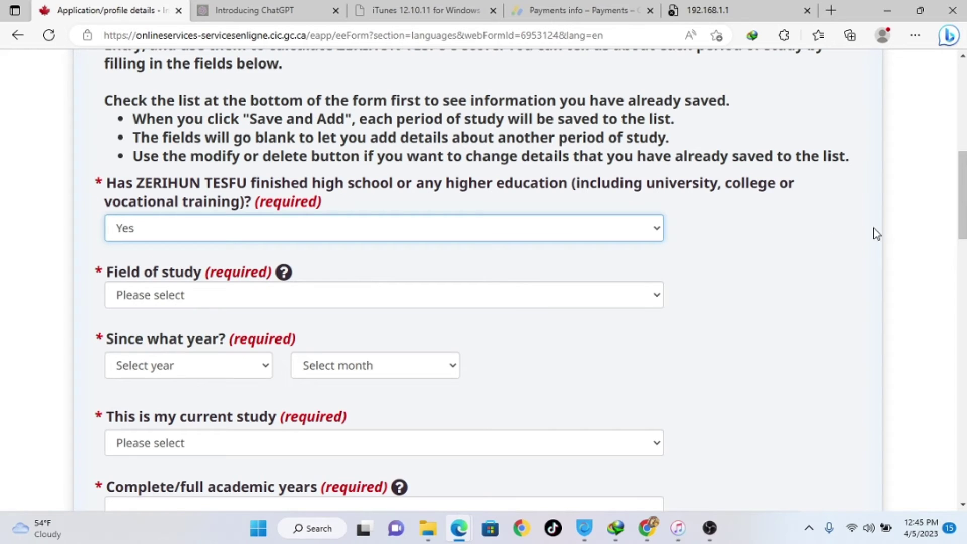
# - Bring up the list of fields of study further down the form
pyautogui.moveTo(963, 197); pyautogui.dragTo(963, 216)
pyautogui.scroll(-1, 484, 277)
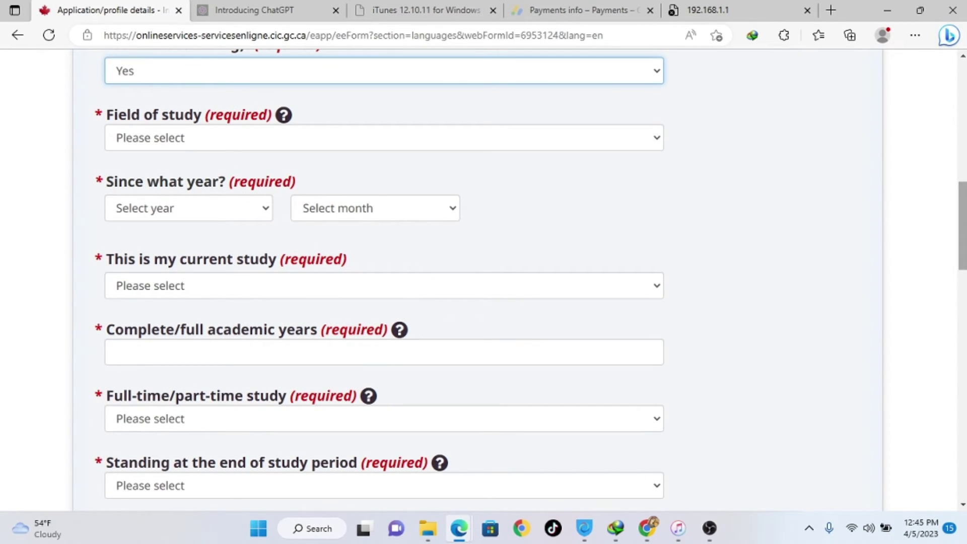
pyautogui.click(185, 141)
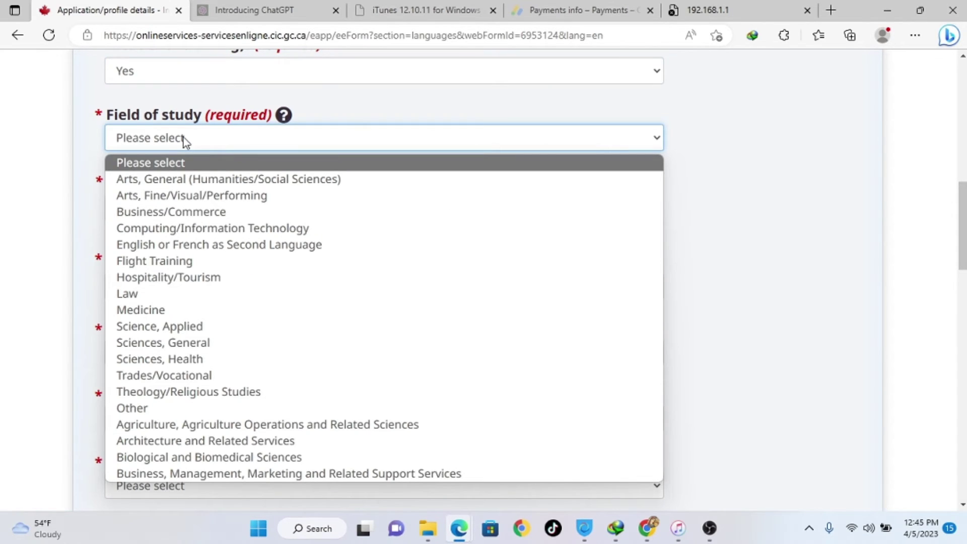